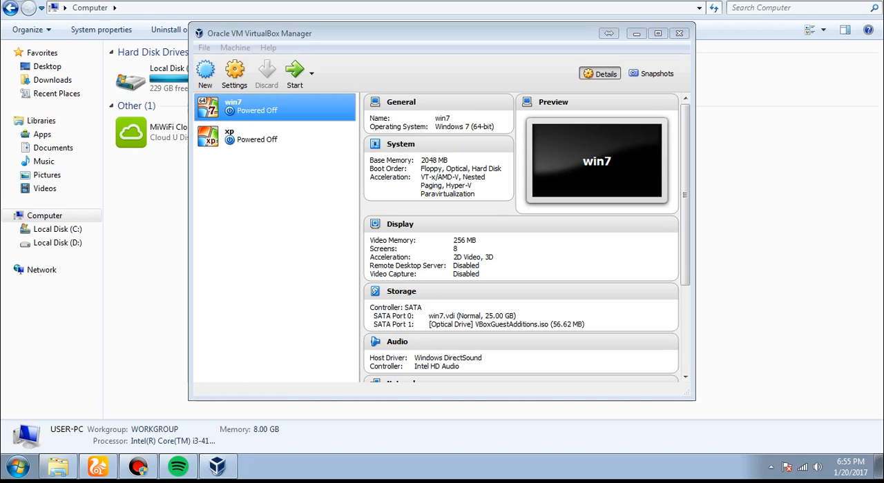
Step: Create a new virtual machine named win77 with type Microsoft Windows and version Windows 7 (32-bit)
{"action": "left_click", "coordinate": [205, 73]}
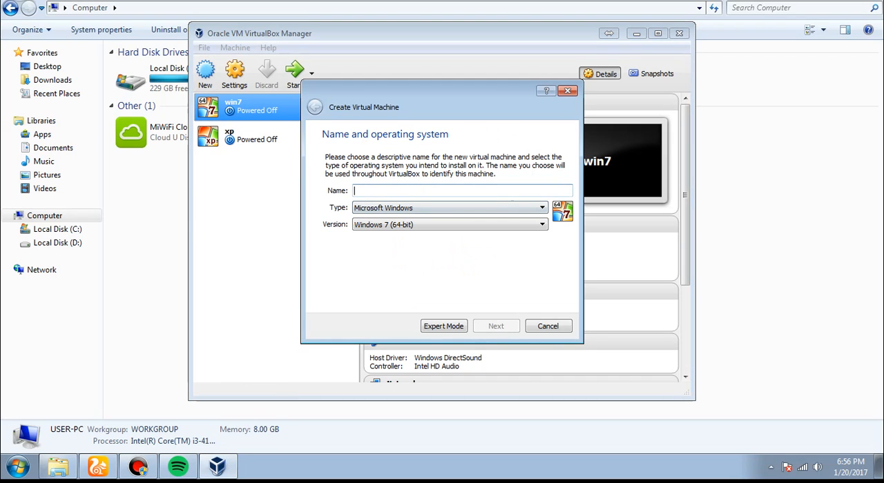
{"action": "type", "text": "win"}
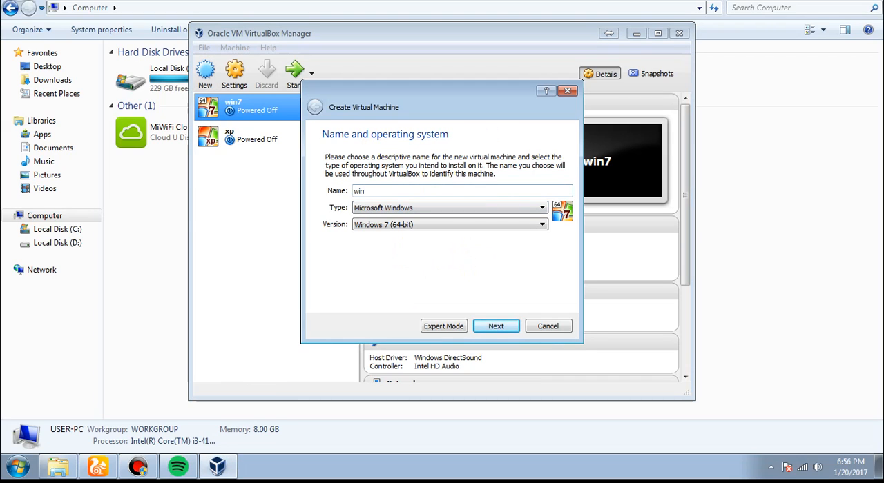
{"action": "type", "text": "77"}
{"action": "left_click", "coordinate": [450, 224]}
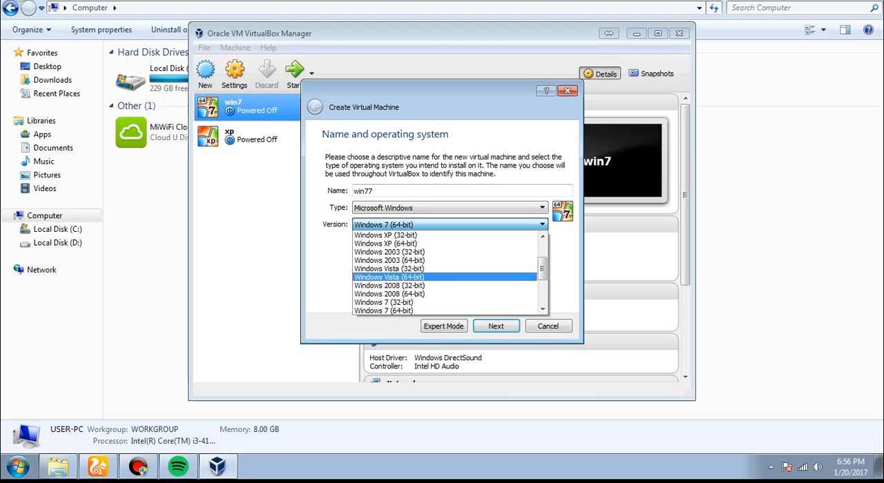
{"action": "key", "text": "Down"}
{"action": "key", "text": "Down"}
{"action": "key", "text": "Down"}
{"action": "key", "text": "Return"}
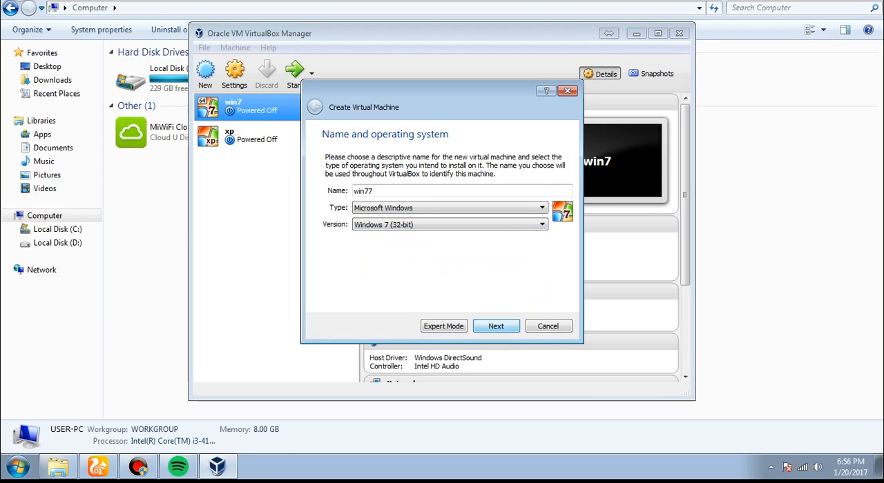
{"action": "left_click", "coordinate": [496, 326]}
Step: Allocate 2048 MB of memory and create a 25.00 GB VDI virtual hard disk named win77
{"action": "left_click_drag", "start_coordinate": [338, 197], "coordinate": [374, 197]}
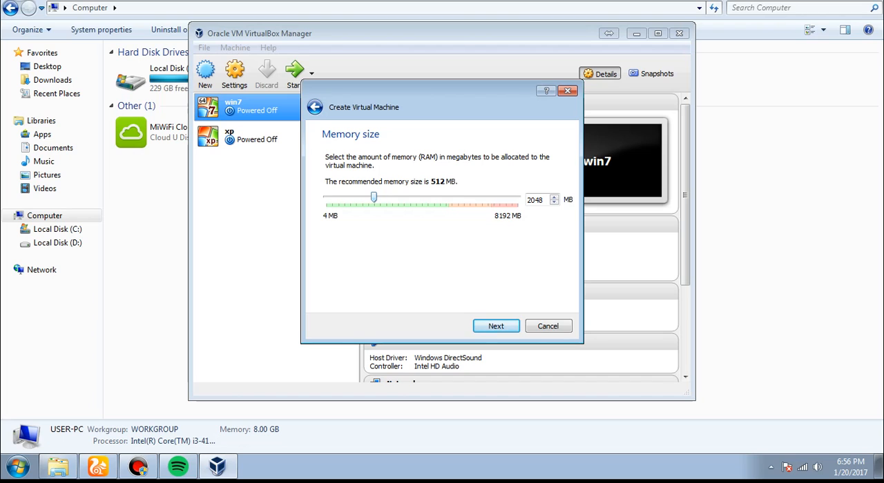
{"action": "key", "text": "Return"}
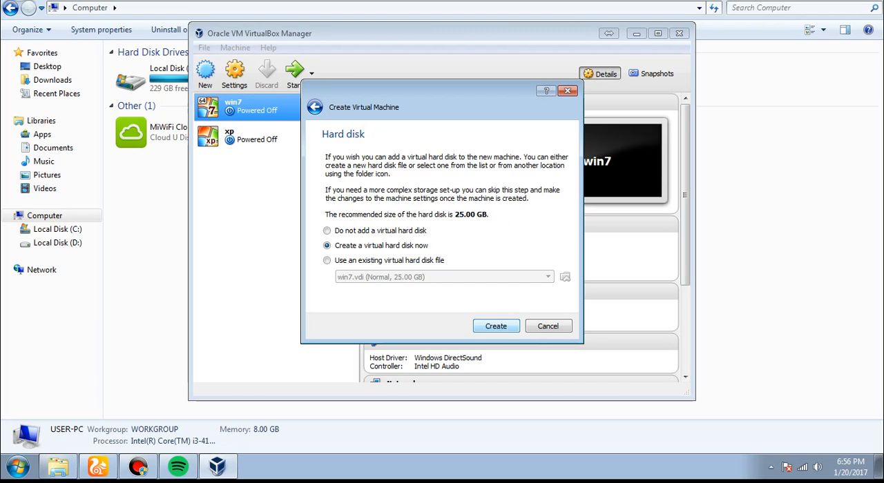
{"action": "key", "text": "Return"}
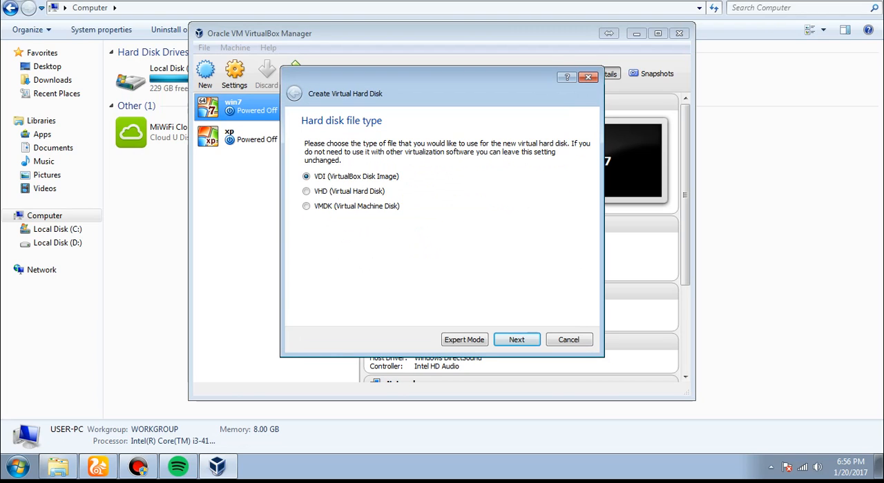
{"action": "key", "text": "Return"}
{"action": "key", "text": "Return"}
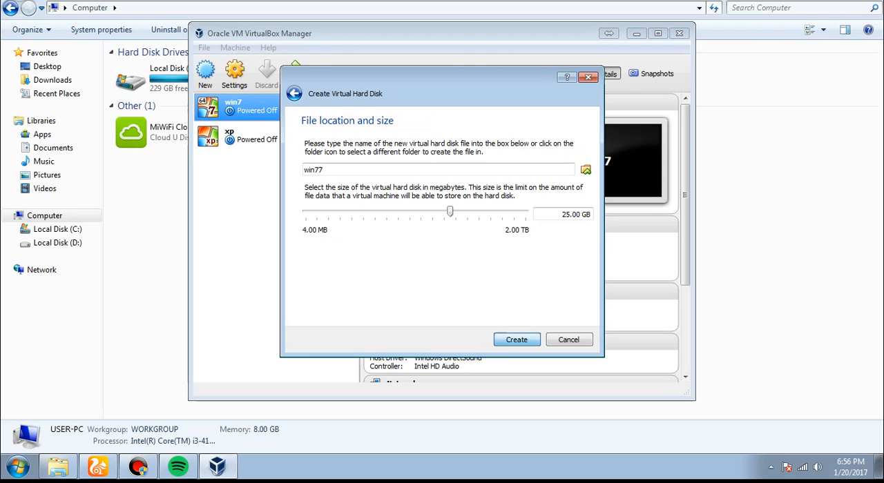
{"action": "key", "text": "Return"}
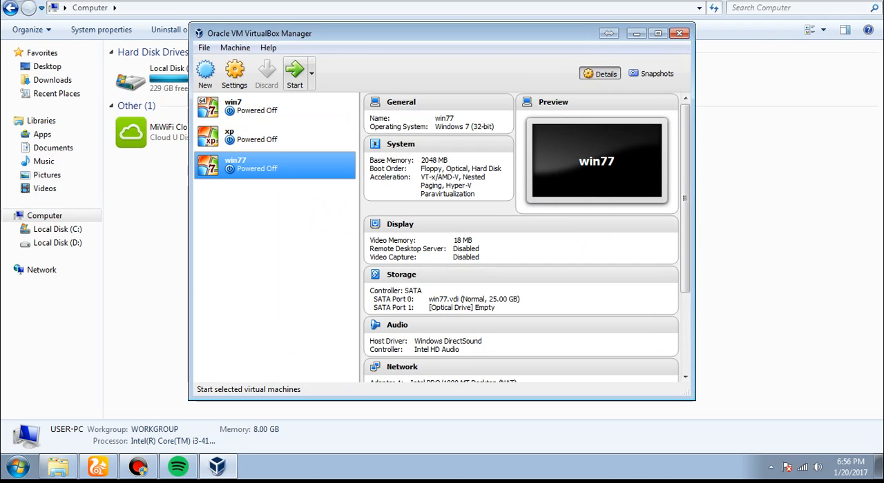
Step: Start the win77 virtual machine and dismiss the start-up disk selection
{"action": "left_click", "coordinate": [311, 73]}
{"action": "left_click", "coordinate": [331, 98]}
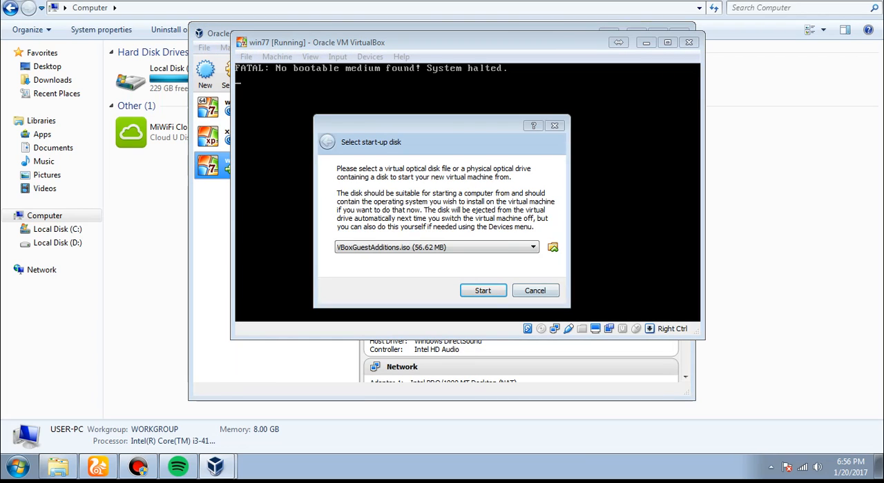
{"action": "left_click", "coordinate": [535, 291]}
Step: Reset the running win77 virtual machine
{"action": "left_click", "coordinate": [276, 56]}
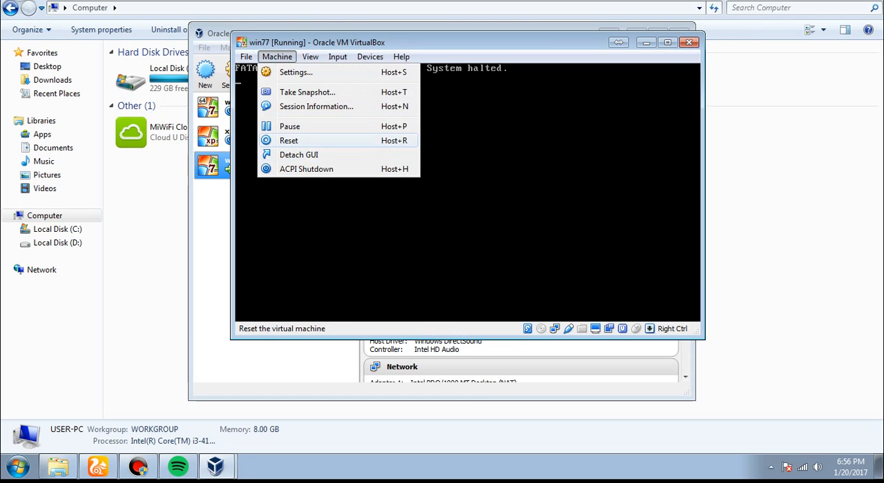
{"action": "left_click", "coordinate": [288, 140]}
{"action": "left_click", "coordinate": [440, 233]}
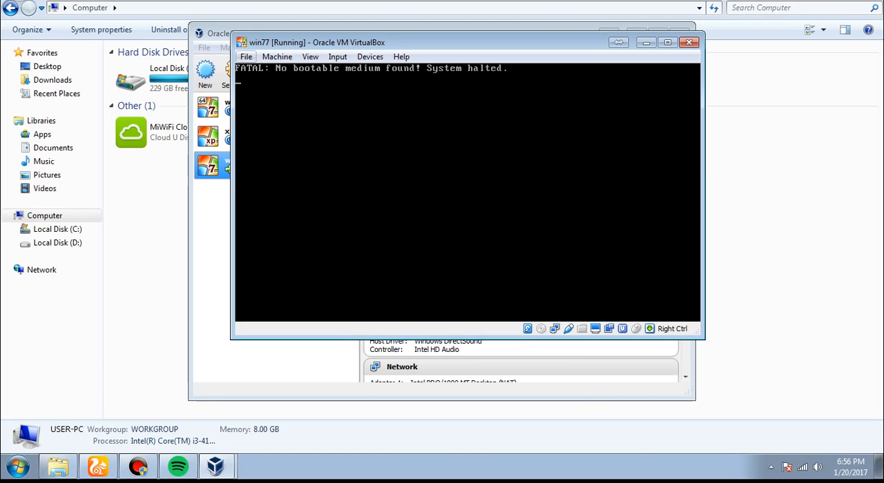
Step: Reset win77 with the reset confirmation suppressed for future resets, and enter the temporary boot device selection
{"action": "left_click", "coordinate": [246, 57]}
{"action": "mouse_move", "coordinate": [277, 57]}
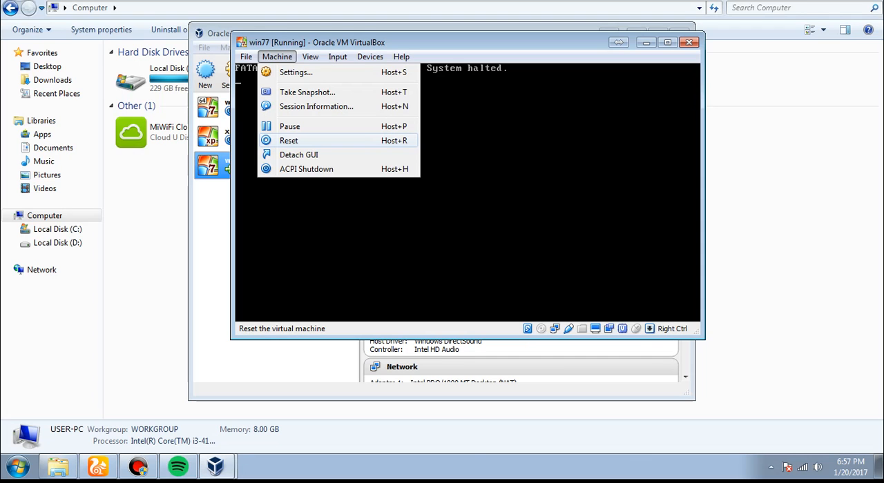
{"action": "left_click", "coordinate": [289, 141]}
{"action": "left_click", "coordinate": [414, 214]}
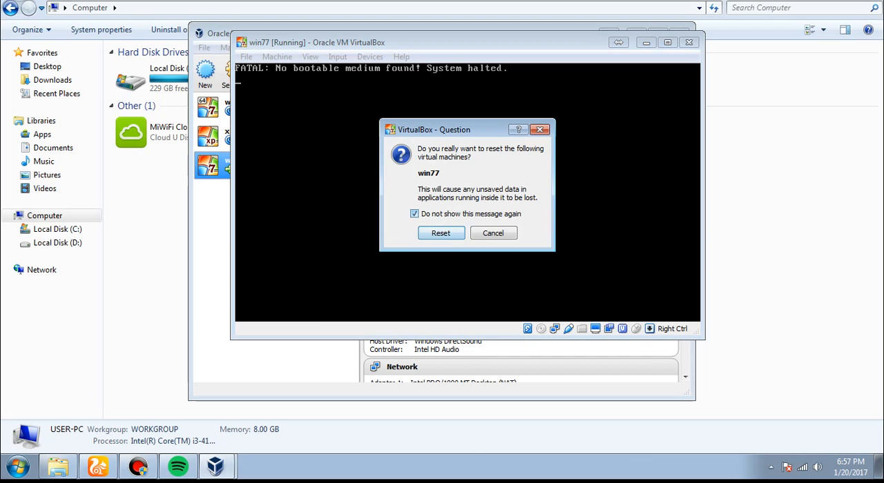
{"action": "key", "text": "Return"}
{"action": "key", "text": "F12"}
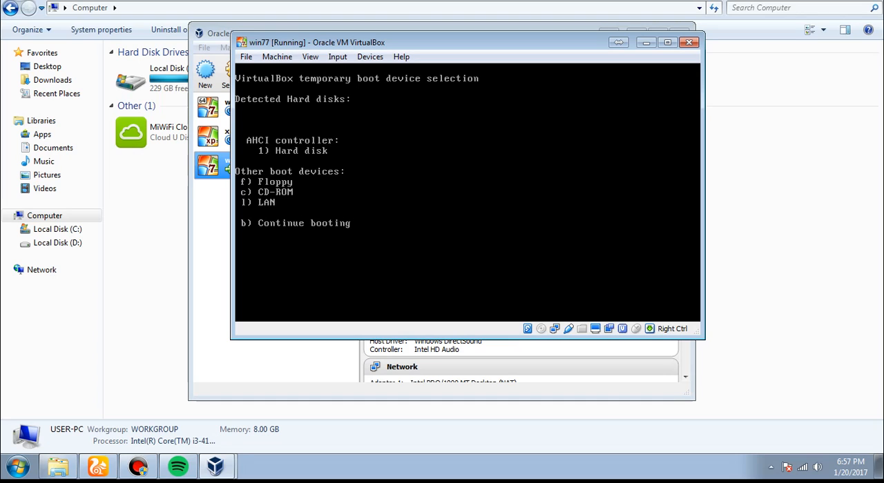
Step: Leave the temporary boot device selection by resetting the virtual machine again
{"action": "left_click", "coordinate": [246, 56]}
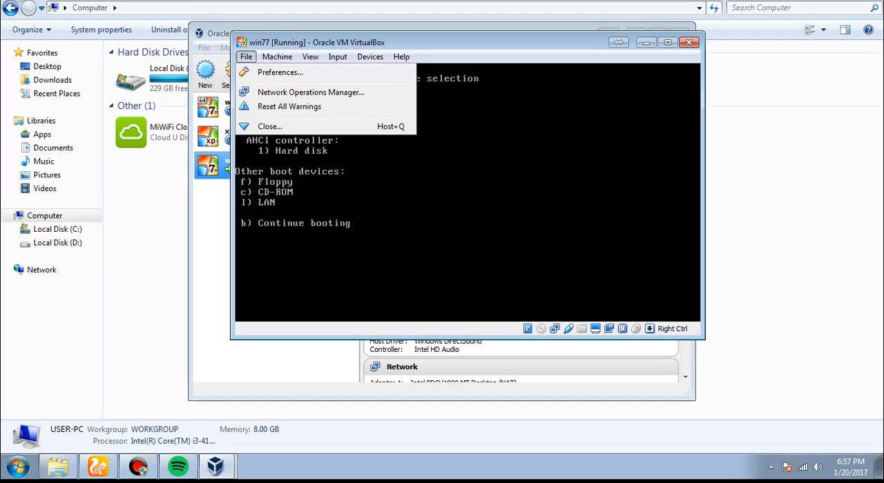
{"action": "mouse_move", "coordinate": [370, 56]}
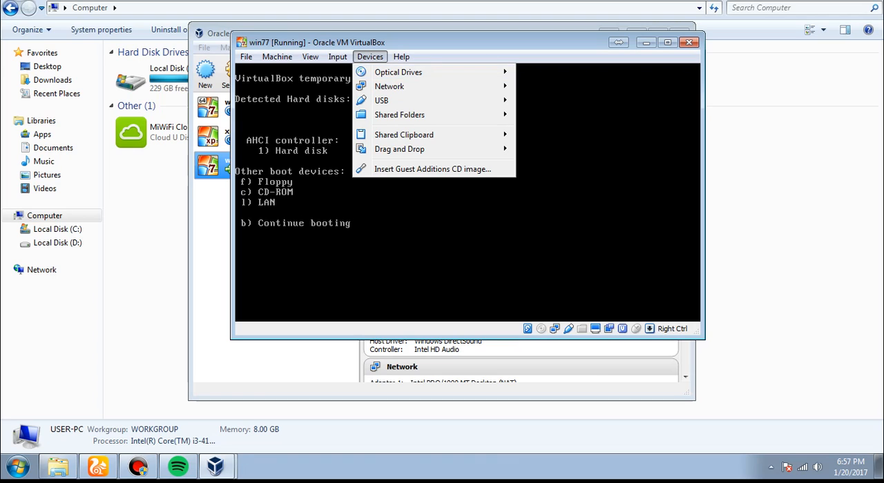
{"action": "mouse_move", "coordinate": [277, 57]}
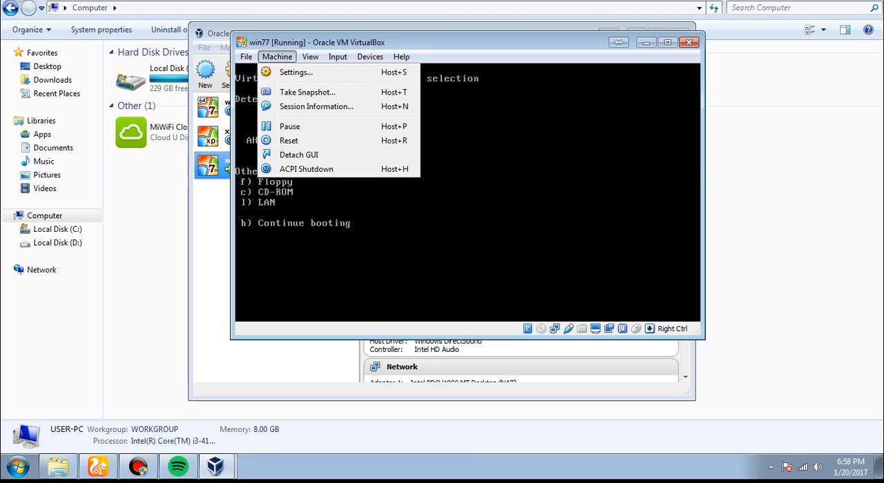
{"action": "left_click", "coordinate": [288, 140]}
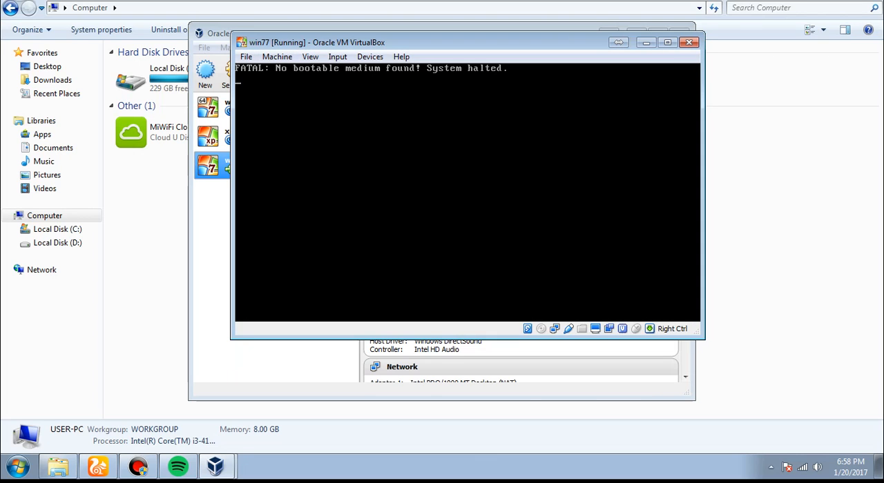
Step: Begin choosing a disk image for the virtual optical drive and browse to Local Disk (D:)
{"action": "left_click", "coordinate": [276, 56]}
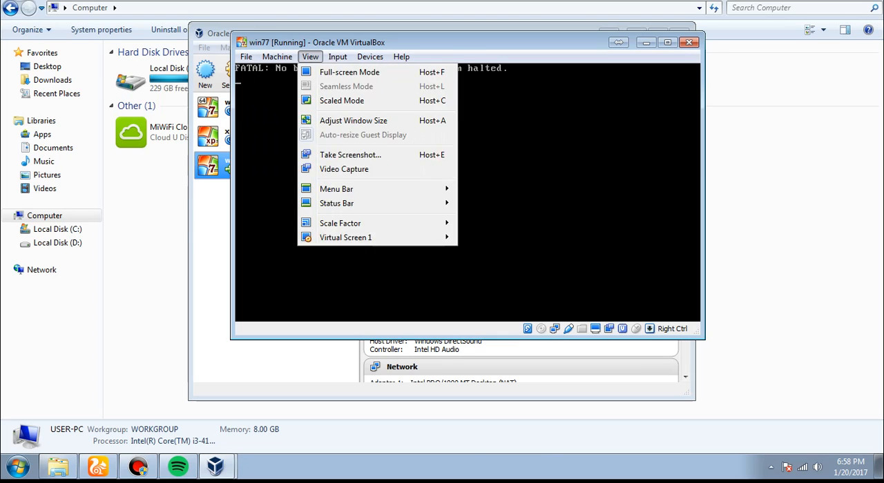
{"action": "mouse_move", "coordinate": [399, 72]}
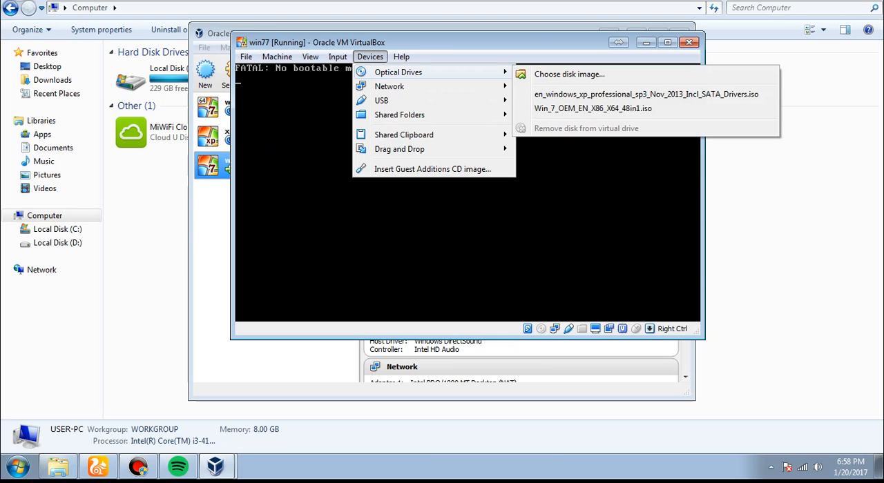
{"action": "left_click", "coordinate": [569, 74]}
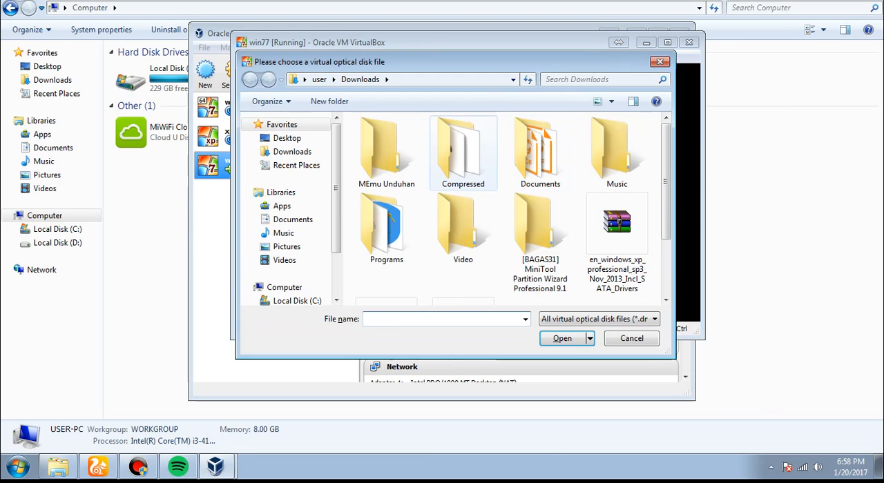
{"action": "left_click_drag", "start_coordinate": [675, 224], "coordinate": [654, 298]}
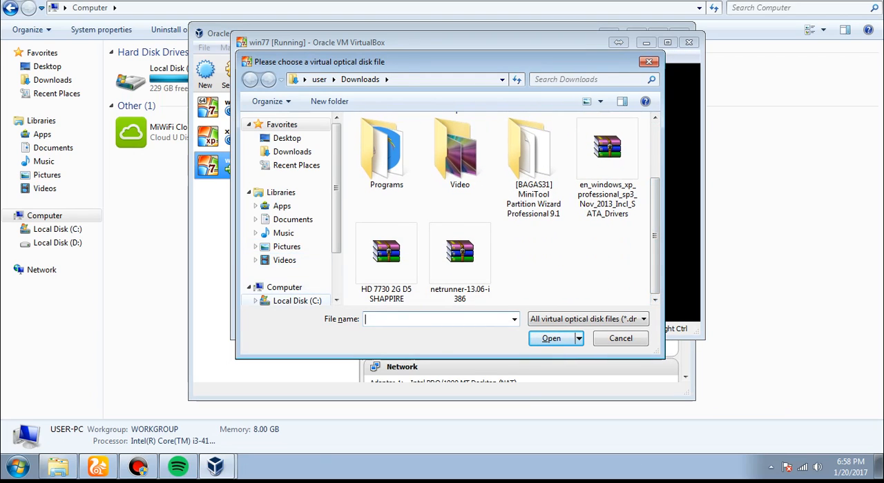
{"action": "left_click", "coordinate": [297, 300]}
{"action": "left_click", "coordinate": [297, 297]}
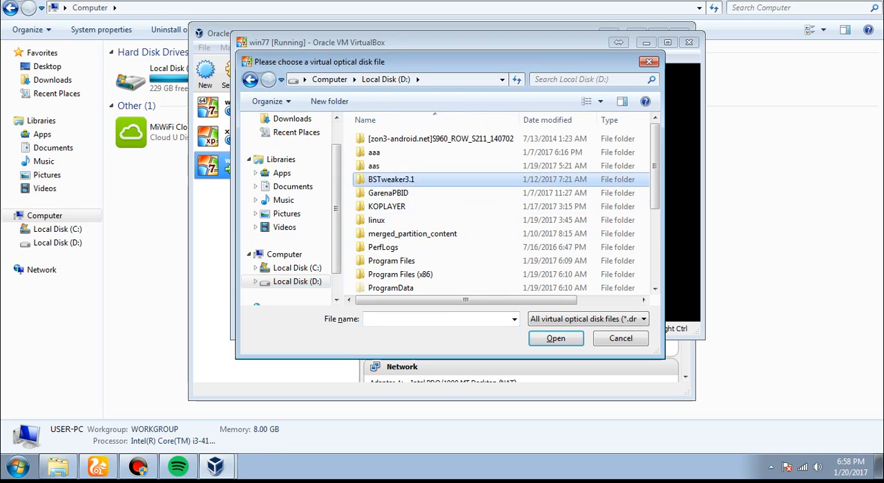
Step: Load the Win_7_OEM_EN_X86_X64_48in1 image from the linux folder into the virtual optical drive
{"action": "scroll", "coordinate": [442, 180], "scroll_direction": "down", "scroll_amount": 4}
{"action": "scroll", "coordinate": [442, 207], "scroll_direction": "up", "scroll_amount": 3}
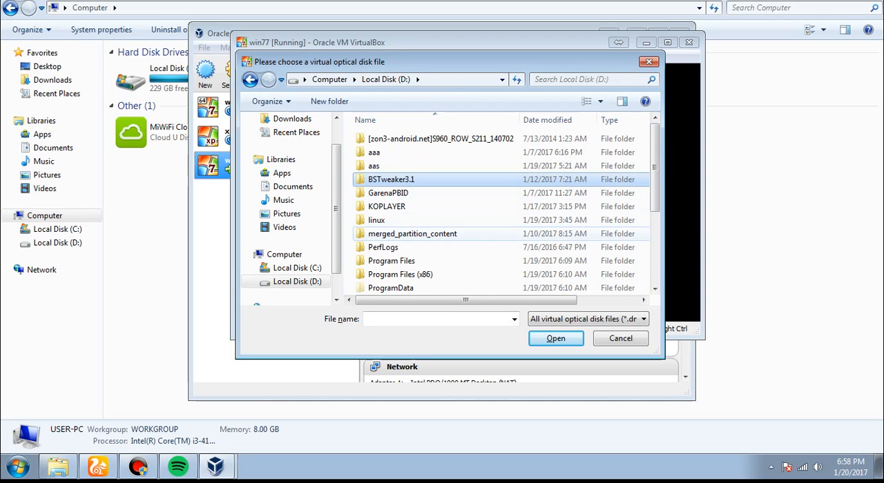
{"action": "scroll", "coordinate": [441, 207], "scroll_direction": "down", "scroll_amount": 3}
{"action": "scroll", "coordinate": [442, 207], "scroll_direction": "up", "scroll_amount": 3}
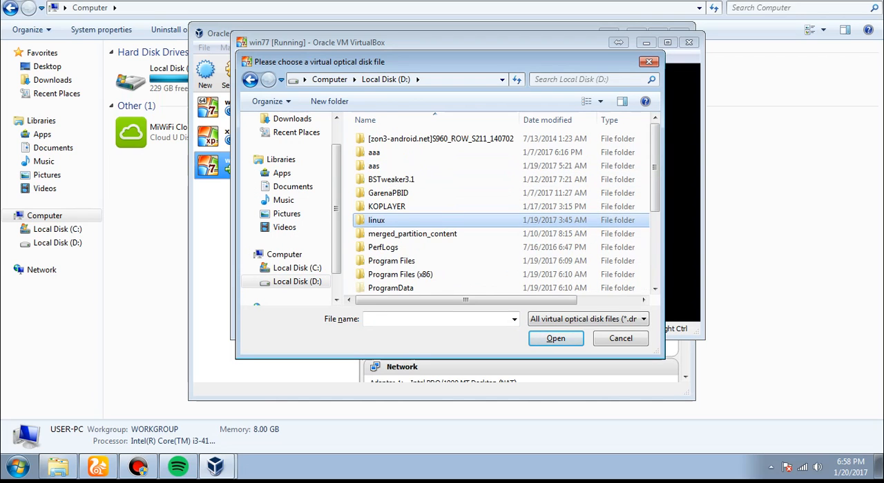
{"action": "scroll", "coordinate": [441, 207], "scroll_direction": "down", "scroll_amount": 3}
{"action": "scroll", "coordinate": [442, 207], "scroll_direction": "up", "scroll_amount": 1}
{"action": "scroll", "coordinate": [503, 207], "scroll_direction": "up", "scroll_amount": 2}
{"action": "double_click", "coordinate": [376, 221]}
{"action": "scroll", "coordinate": [376, 220], "scroll_direction": "down", "scroll_amount": 1}
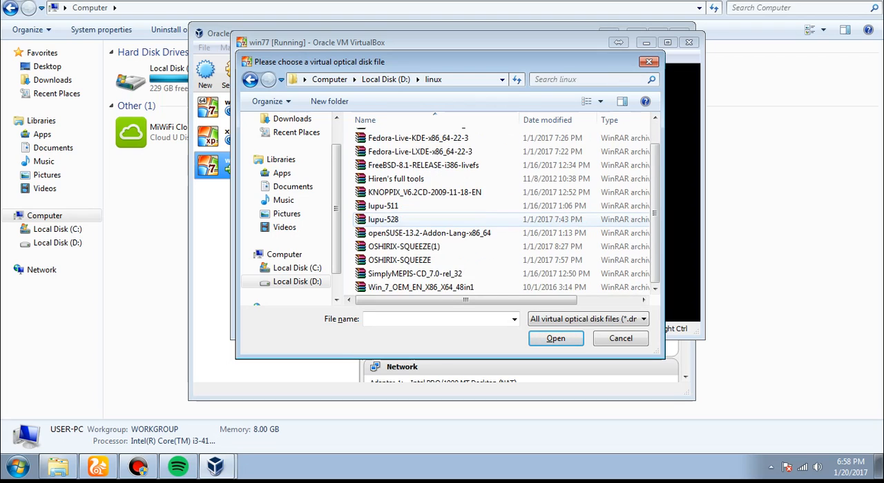
{"action": "left_click", "coordinate": [420, 287]}
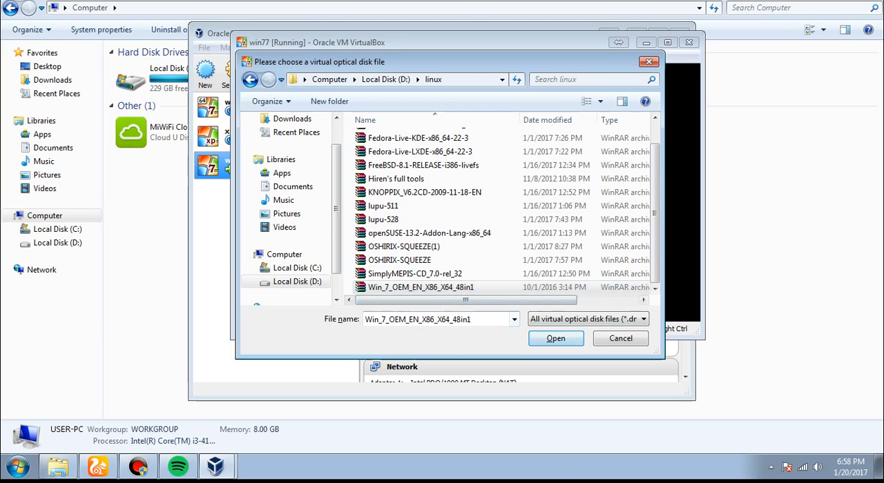
{"action": "left_click", "coordinate": [555, 339]}
Step: Reset the virtual machine and boot the "setup English Windows 7 32-bit 64-bit" entry
{"action": "left_click", "coordinate": [277, 57]}
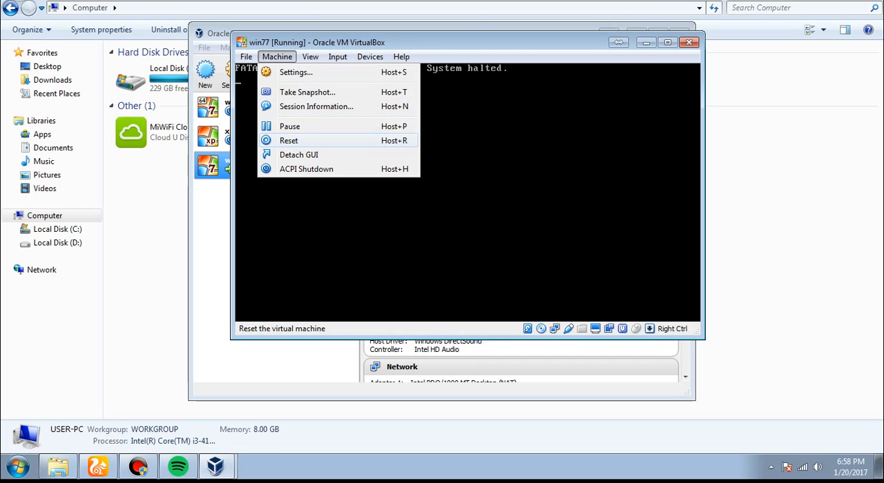
{"action": "left_click", "coordinate": [289, 140]}
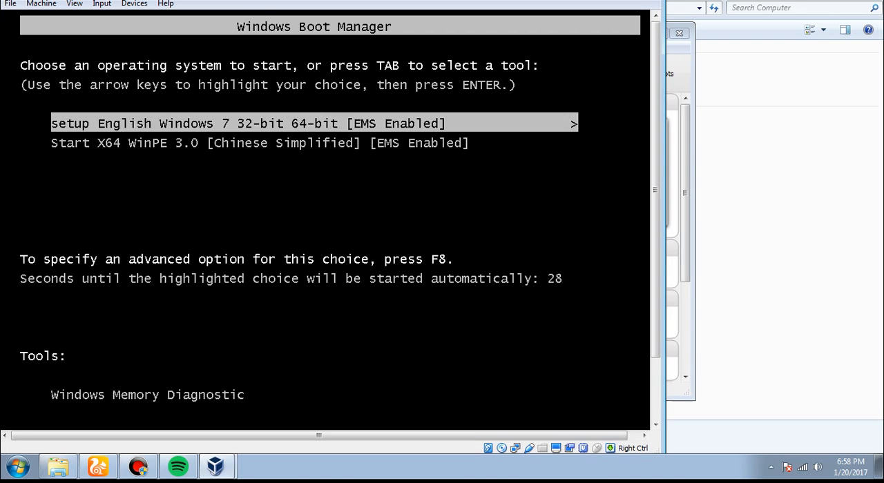
{"action": "key", "text": "Up"}
{"action": "key", "text": "Return"}
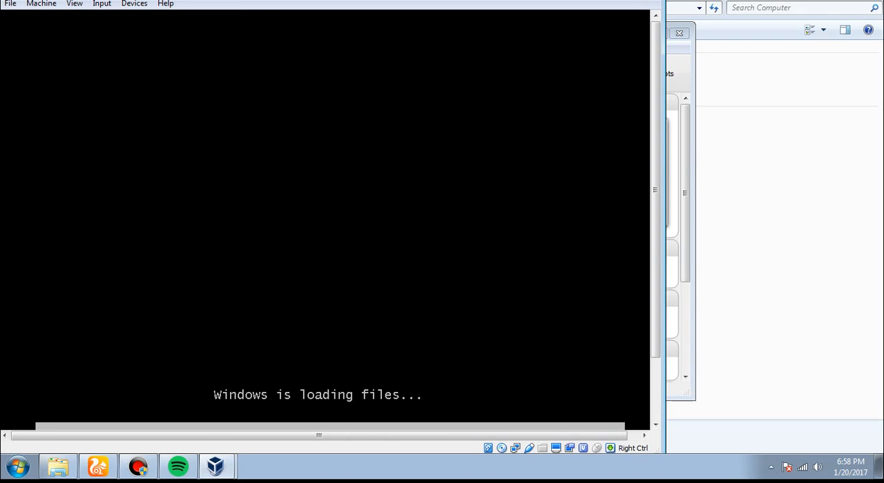
Step: Switch the virtual machine window to full-screen mode and accept the switch
{"action": "left_click", "coordinate": [41, 4]}
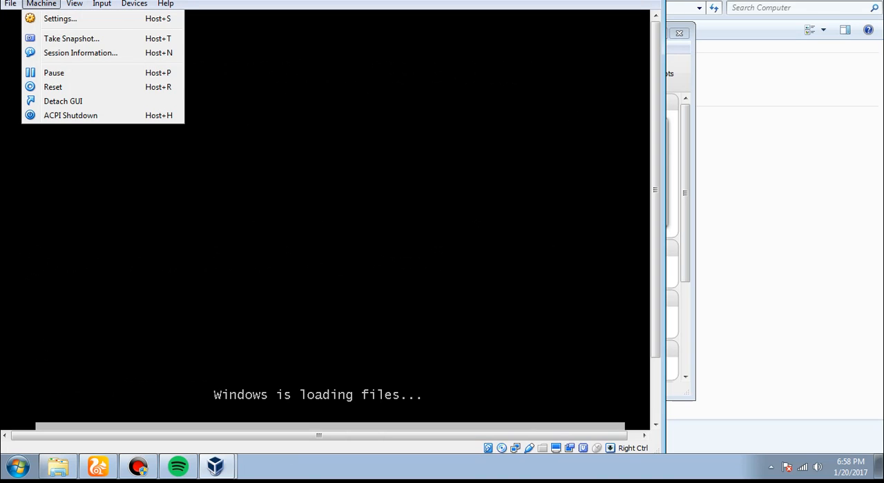
{"action": "mouse_move", "coordinate": [75, 3]}
{"action": "left_click", "coordinate": [114, 19]}
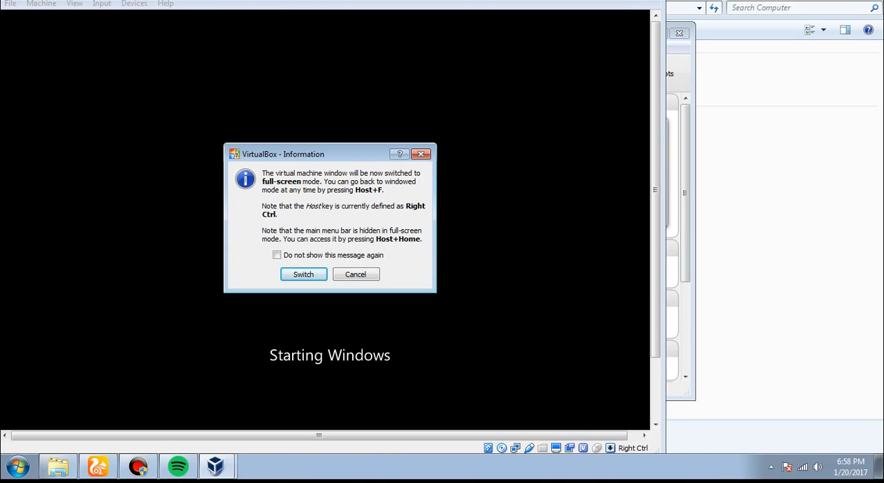
{"action": "key", "text": "Return"}
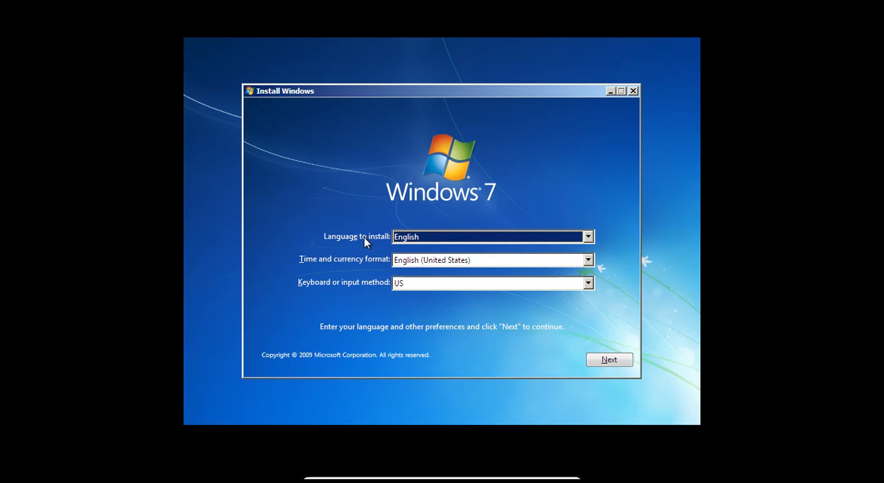
Step: Keep English as the language to install and continue past the language and keyboard preferences
{"action": "left_click", "coordinate": [439, 237]}
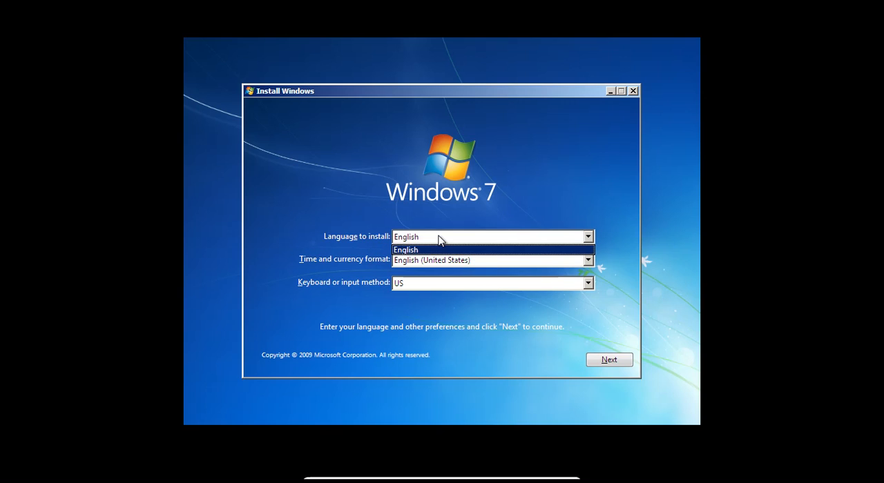
{"action": "left_click", "coordinate": [439, 239]}
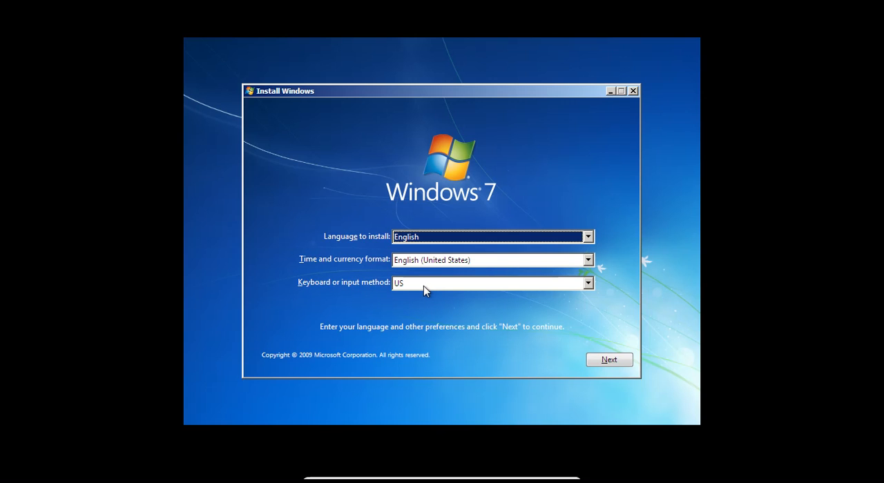
{"action": "left_click", "coordinate": [603, 361]}
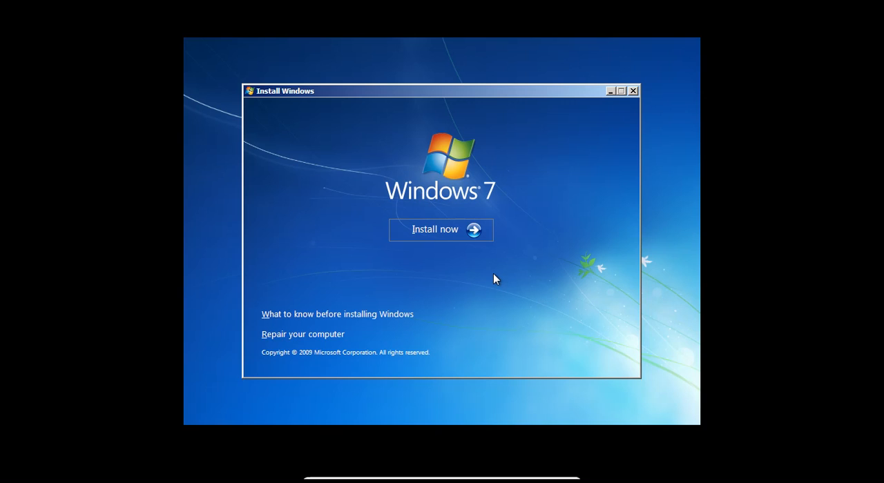
Step: Examine both choices in the System Recovery Options for repairing the computer, and return to the Windows 7 install screen
{"action": "left_click", "coordinate": [343, 337]}
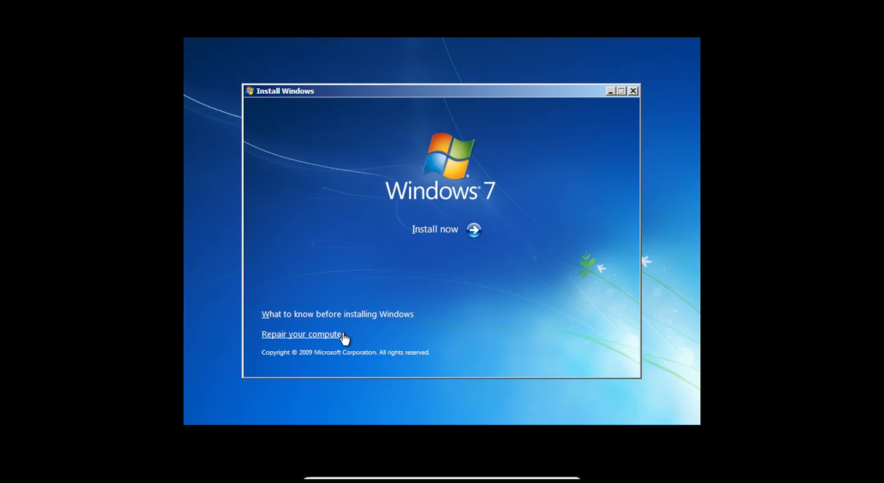
{"action": "left_click", "coordinate": [334, 165]}
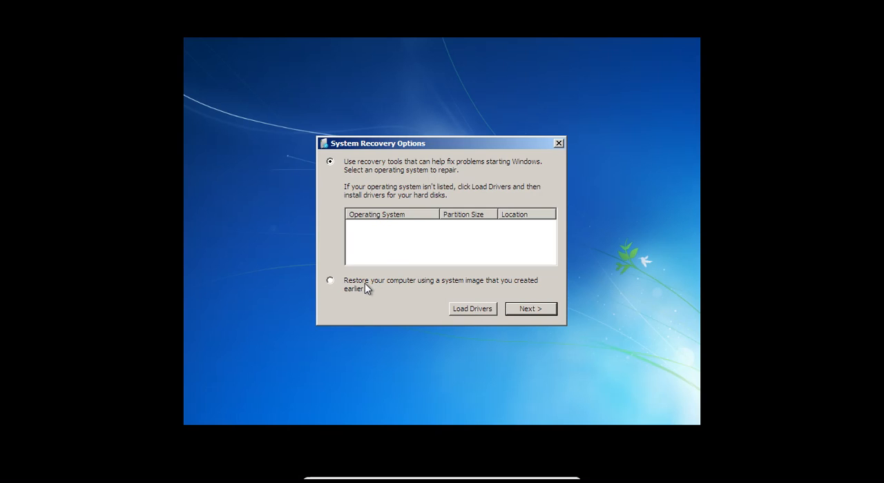
{"action": "left_click", "coordinate": [331, 282]}
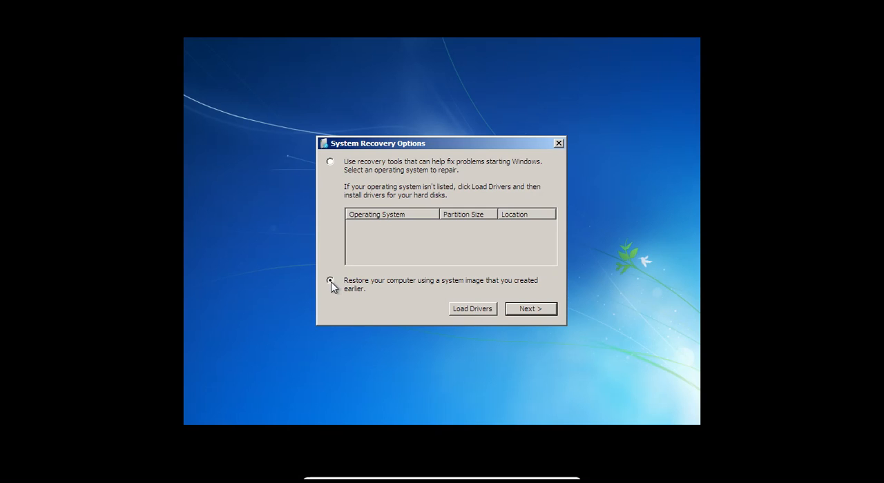
{"action": "left_click", "coordinate": [335, 163]}
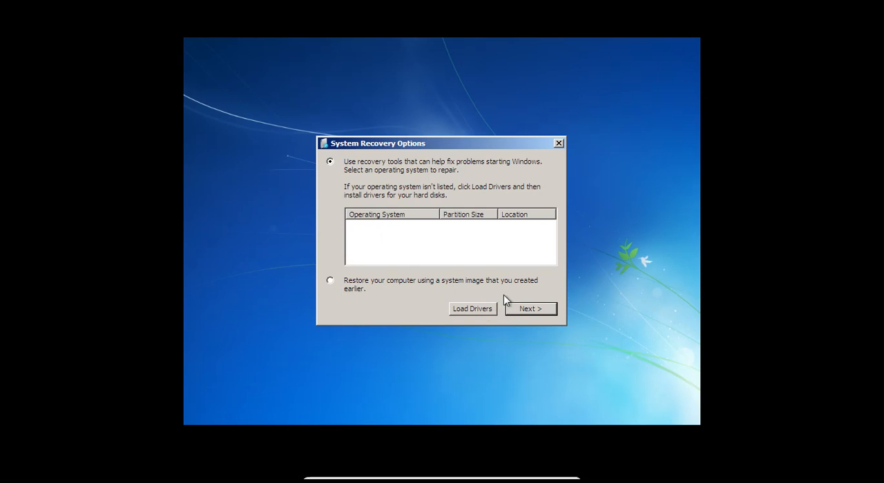
{"action": "left_click", "coordinate": [558, 145]}
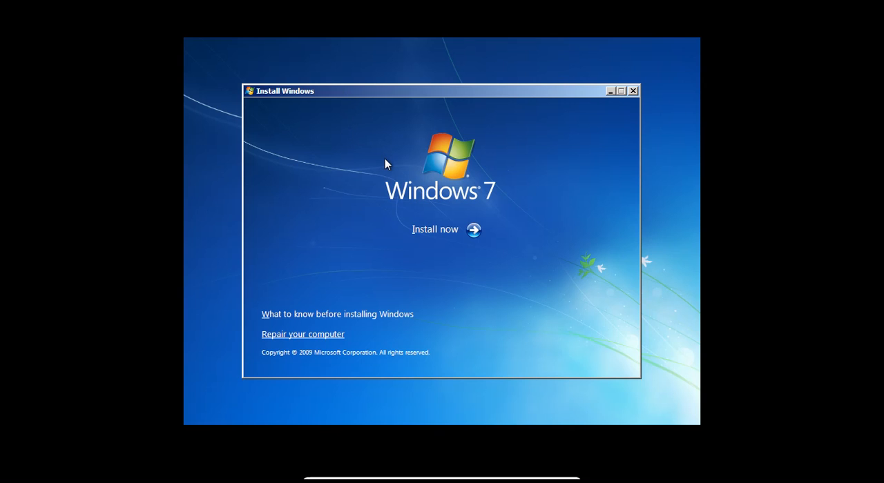
{"action": "left_click", "coordinate": [344, 335]}
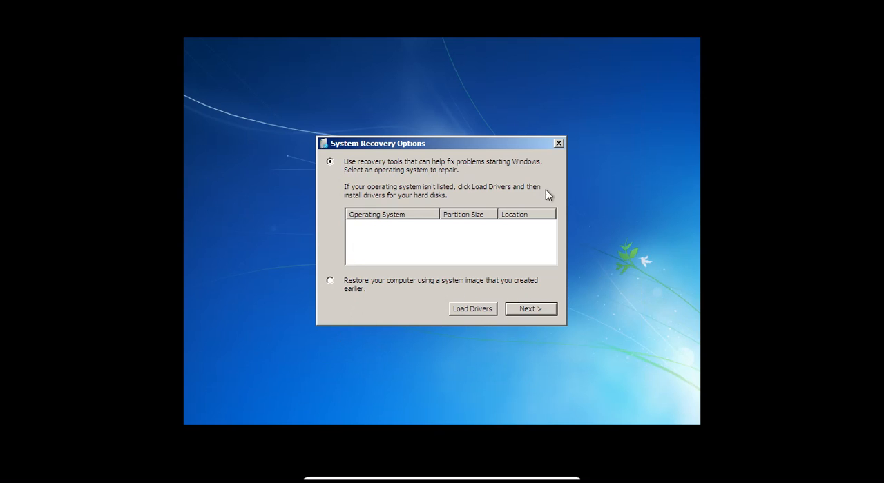
{"action": "left_click", "coordinate": [558, 144]}
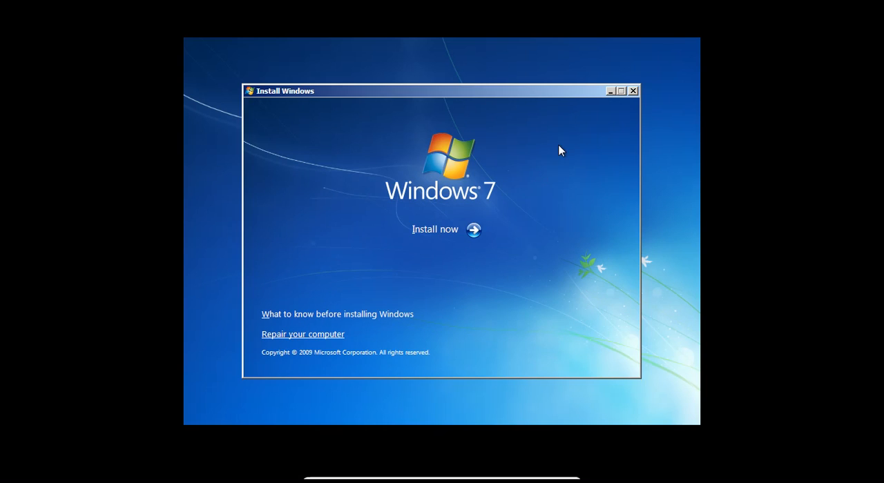
Step: Start the Windows 7 installation and select the MSDN Ultimate 64-bit edition in the operating system list
{"action": "left_click", "coordinate": [474, 241]}
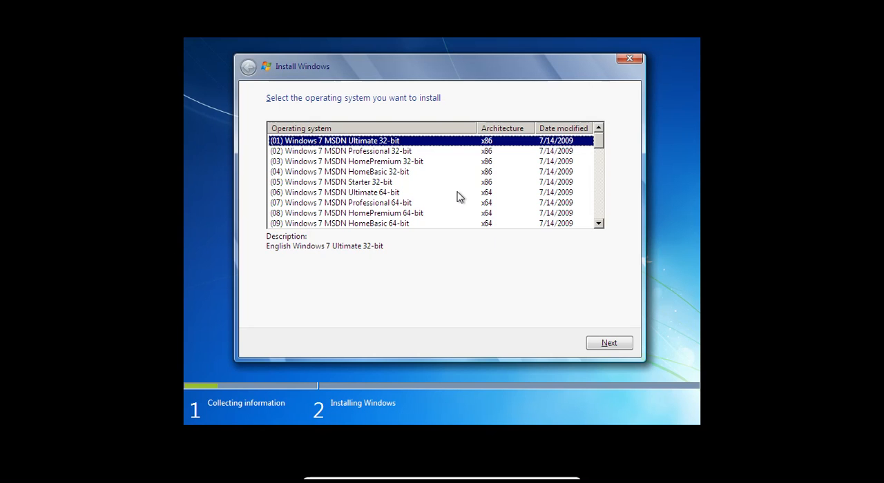
{"action": "left_click", "coordinate": [459, 197]}
{"action": "scroll", "coordinate": [459, 197], "scroll_direction": "down", "scroll_amount": 13}
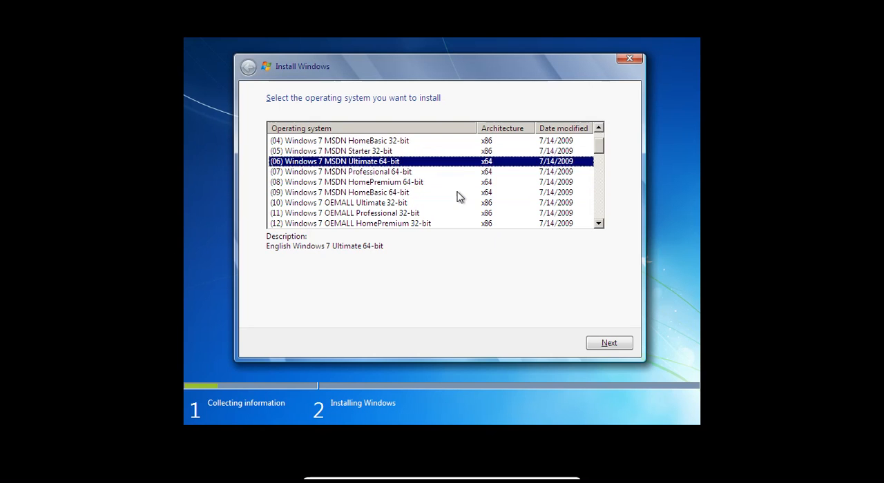
{"action": "scroll", "coordinate": [459, 198], "scroll_direction": "up", "scroll_amount": 13}
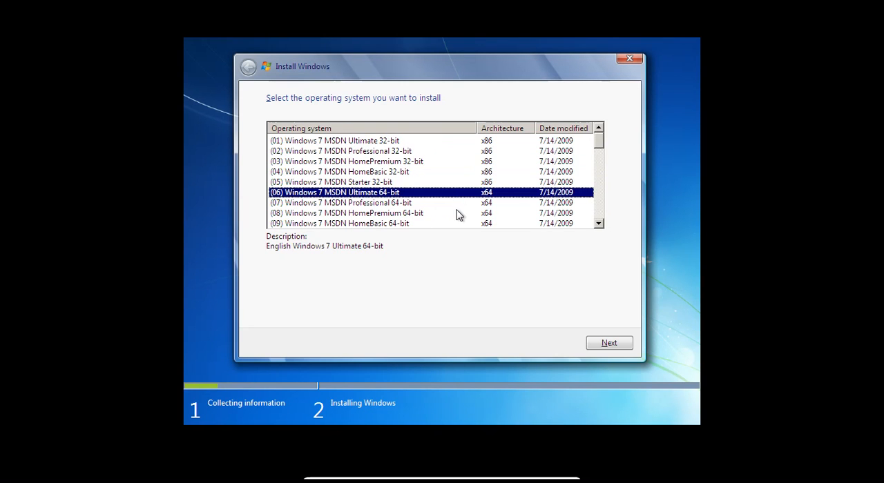
Step: Compare the 32-bit (x86) and 64-bit (x64) Windows 7 MSDN editions by selecting several of them in the operating system list
{"action": "left_click", "coordinate": [456, 214]}
{"action": "scroll", "coordinate": [455, 215], "scroll_direction": "down", "scroll_amount": 2}
{"action": "scroll", "coordinate": [455, 215], "scroll_direction": "up", "scroll_amount": 2}
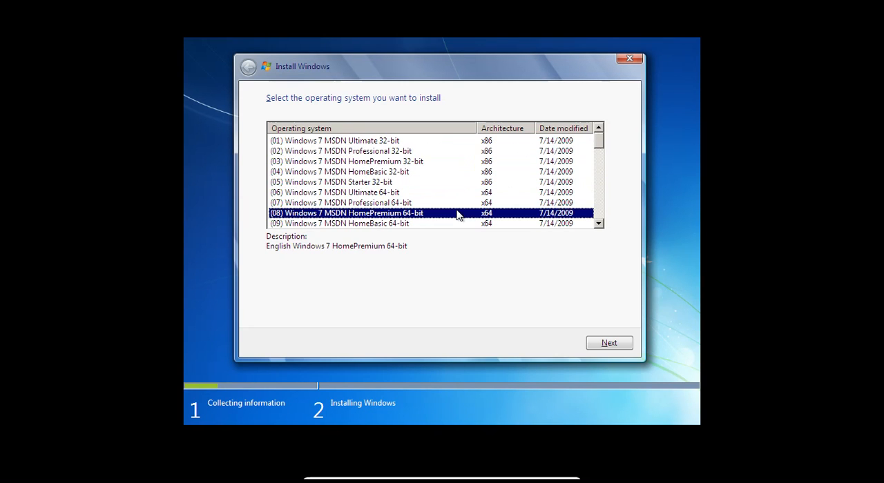
{"action": "scroll", "coordinate": [455, 216], "scroll_direction": "down", "scroll_amount": 1}
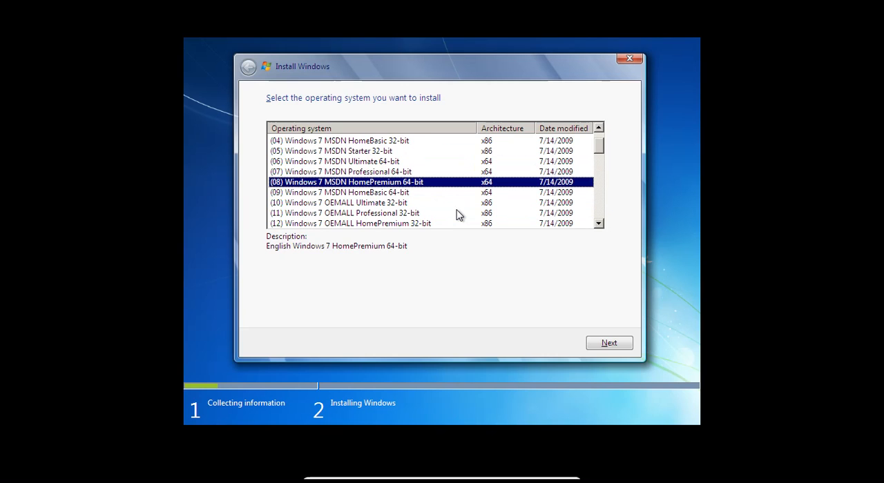
{"action": "left_click", "coordinate": [453, 162]}
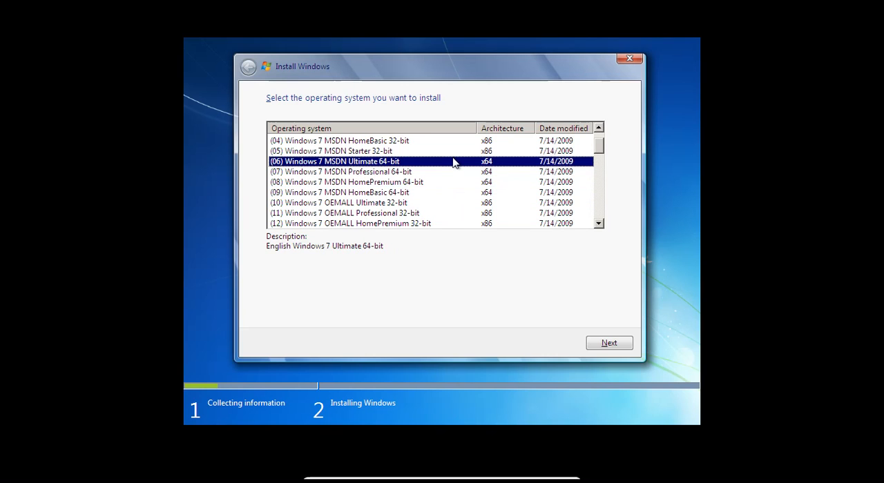
{"action": "scroll", "coordinate": [450, 189], "scroll_direction": "up", "scroll_amount": 1}
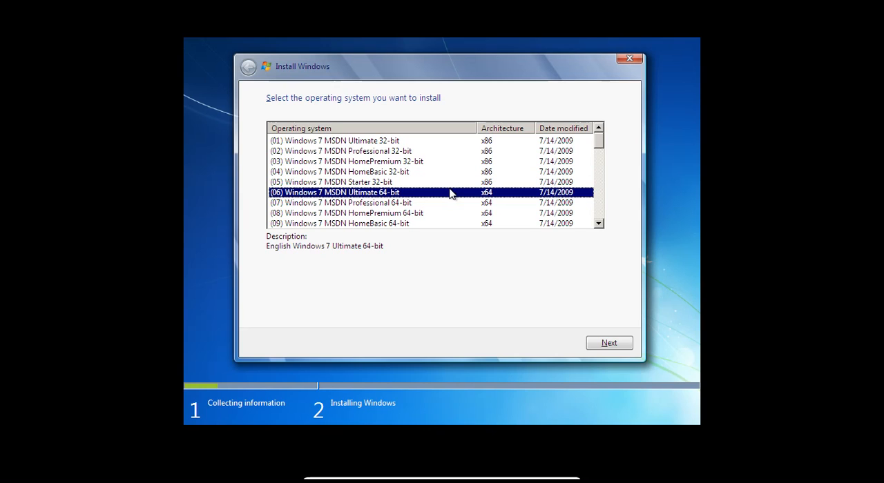
{"action": "left_click", "coordinate": [448, 142]}
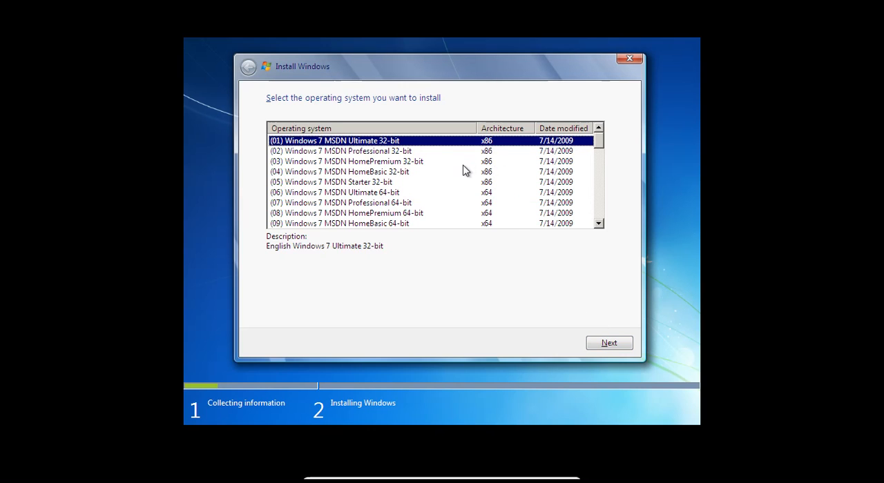
{"action": "left_click", "coordinate": [459, 205]}
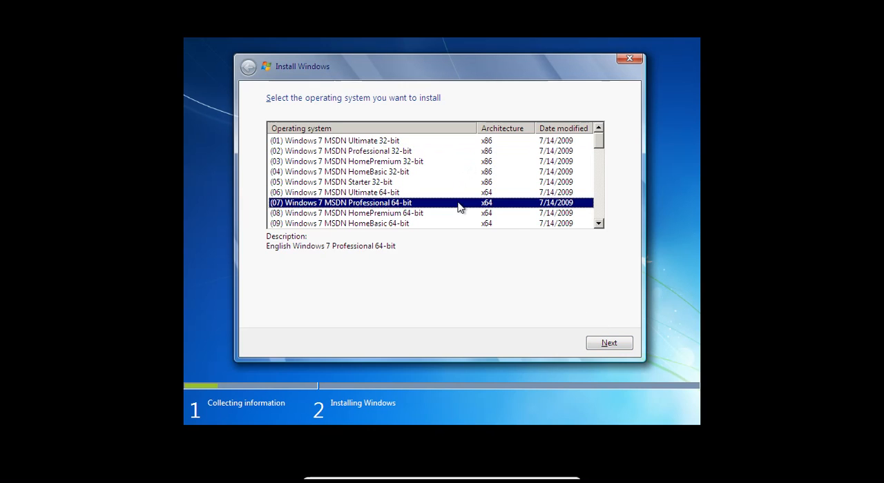
{"action": "left_click", "coordinate": [450, 142]}
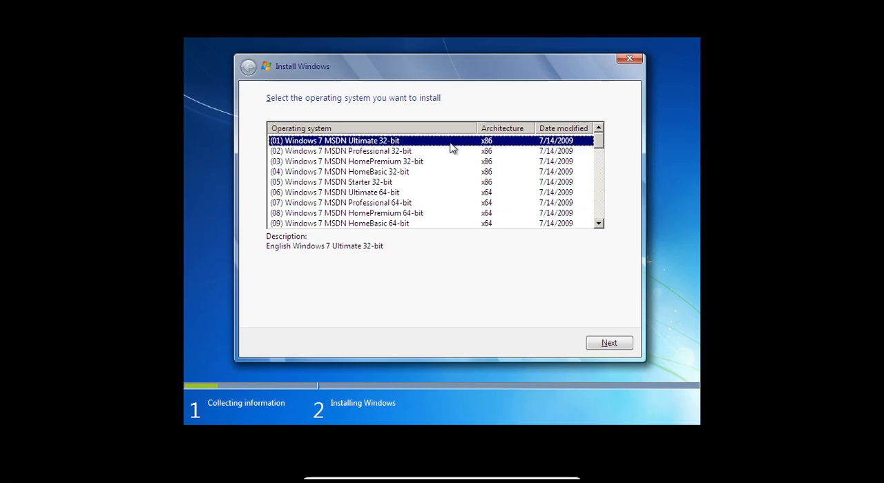
{"action": "left_click", "coordinate": [454, 185]}
{"action": "left_click", "coordinate": [449, 196]}
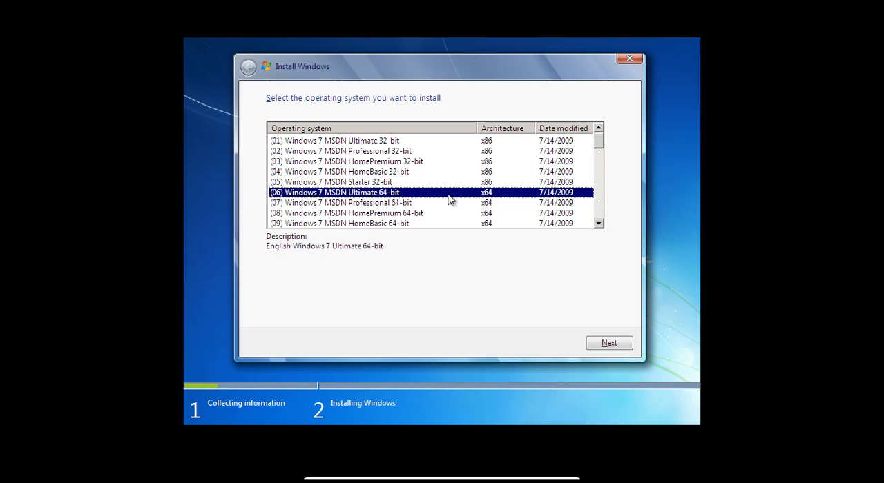
{"action": "left_click", "coordinate": [476, 142]}
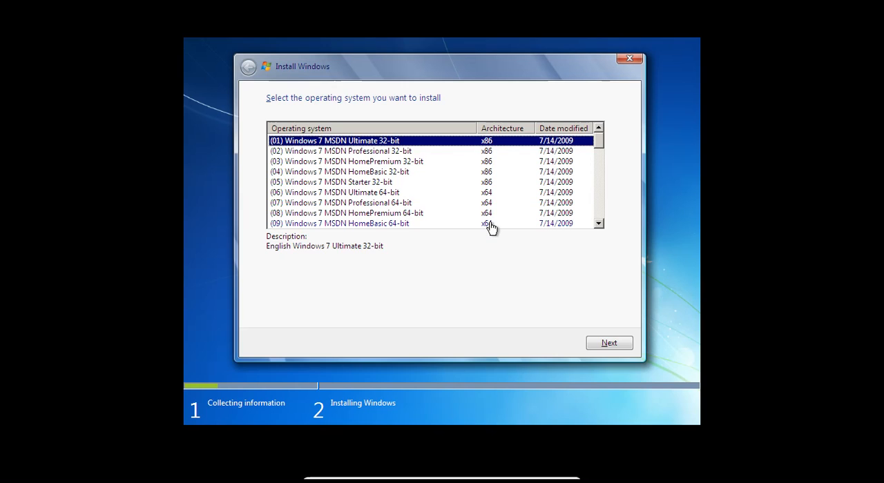
{"action": "left_click", "coordinate": [473, 184]}
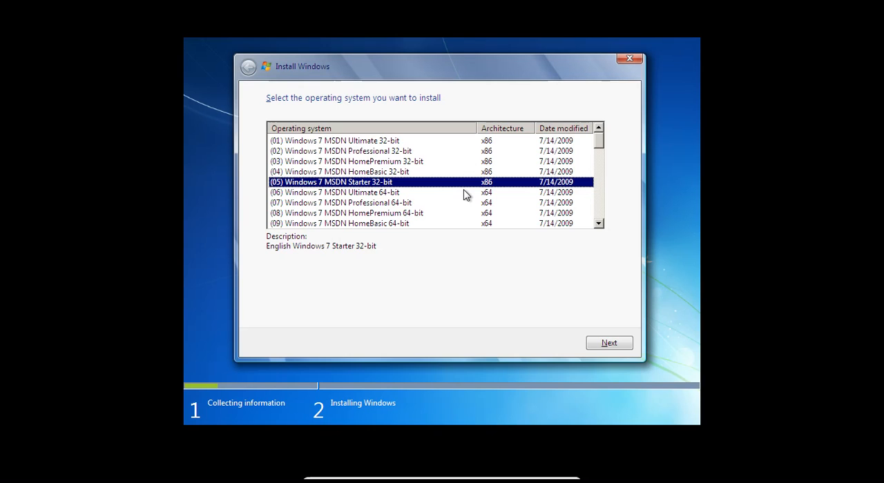
{"action": "left_click", "coordinate": [455, 142]}
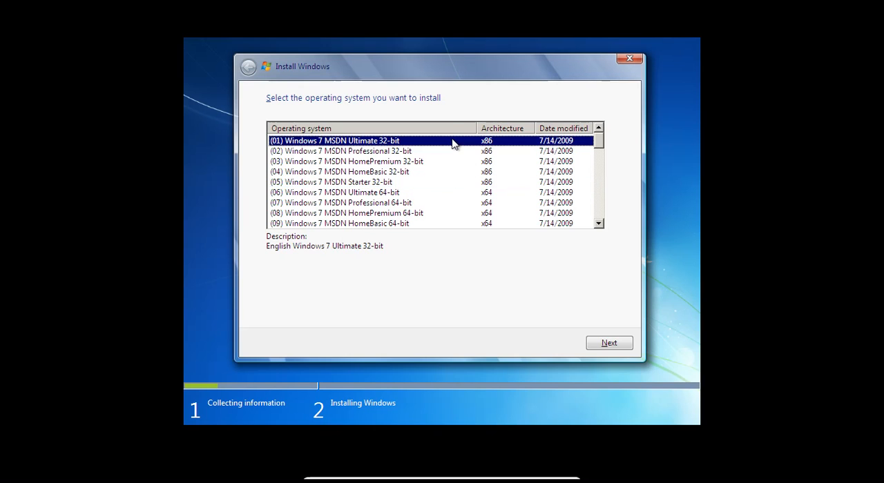
{"action": "left_click", "coordinate": [457, 195]}
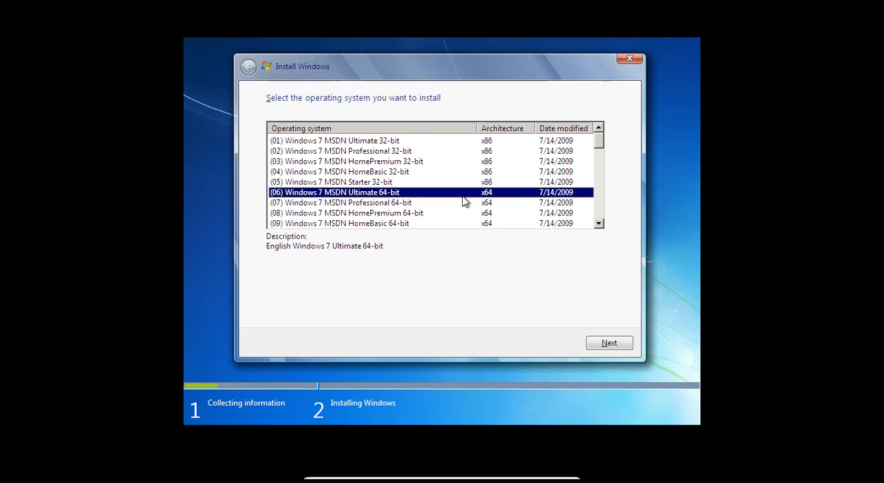
Step: Look through the whole edition list down to Windows 7 Fujitsu Ultimate (FujitsuSiemens) 64-bit and return to its start
{"action": "scroll", "coordinate": [479, 165], "scroll_direction": "down", "scroll_amount": 9}
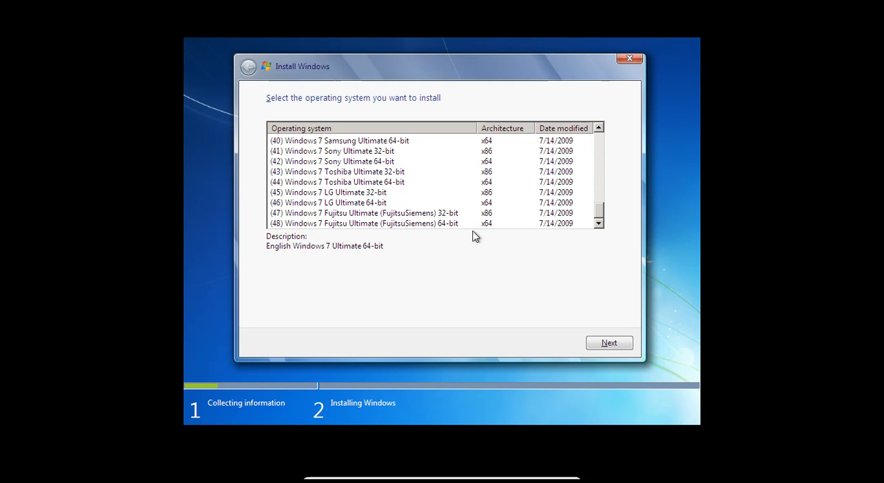
{"action": "scroll", "coordinate": [473, 236], "scroll_direction": "up", "scroll_amount": 13}
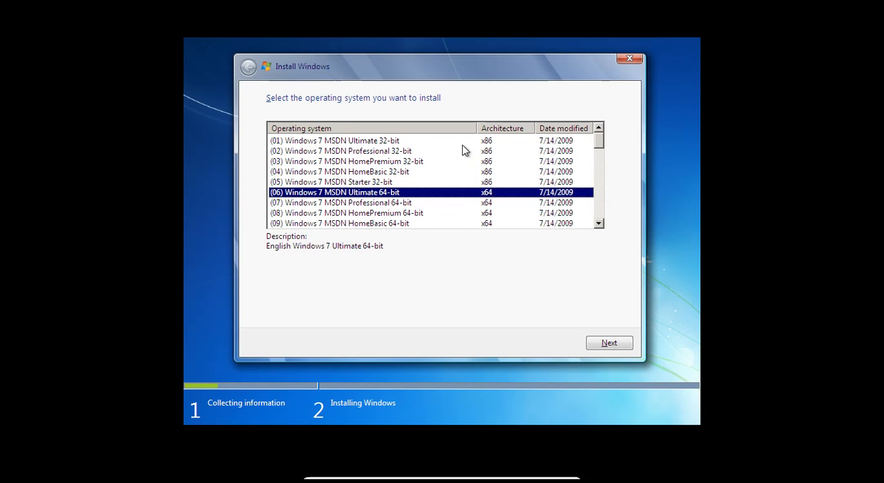
{"action": "scroll", "coordinate": [464, 171], "scroll_direction": "down", "scroll_amount": 13}
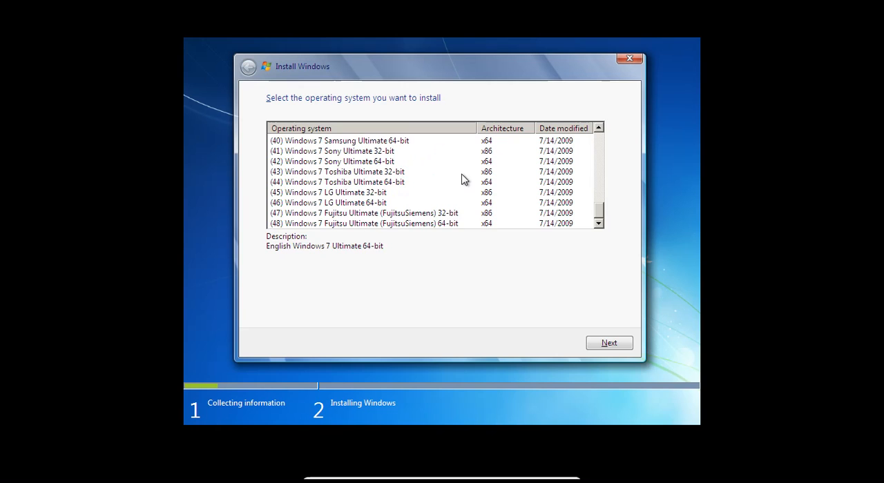
{"action": "left_click", "coordinate": [447, 223]}
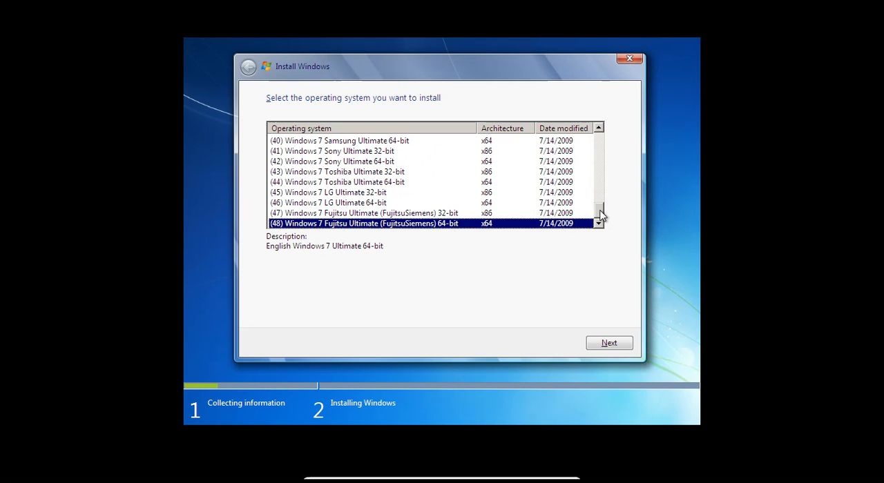
{"action": "left_click_drag", "start_coordinate": [599, 216], "coordinate": [603, 142]}
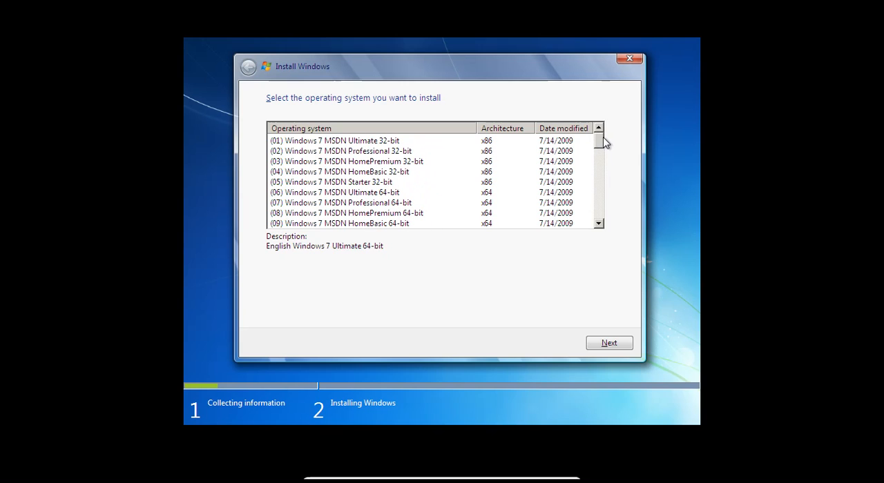
Step: Choose (01) Windows 7 MSDN Ultimate 32-bit as the operating system to install and continue to the license terms
{"action": "left_click", "coordinate": [502, 147]}
{"action": "left_click", "coordinate": [496, 161]}
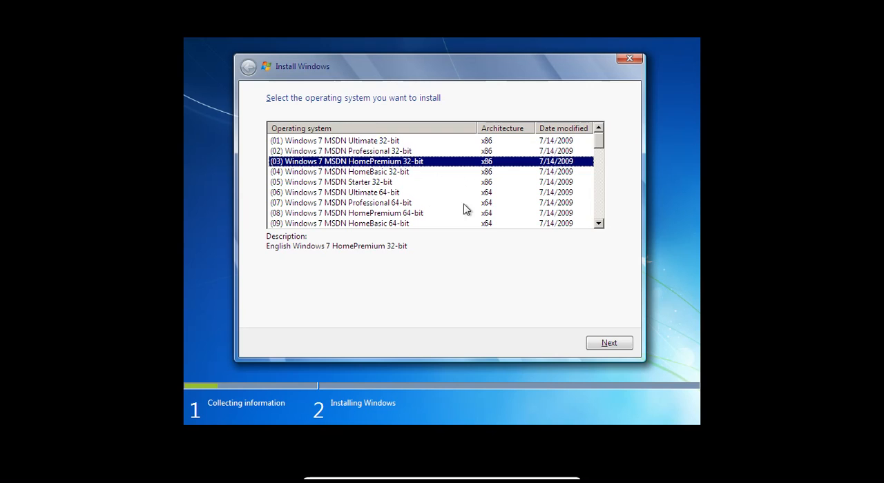
{"action": "left_click", "coordinate": [487, 206]}
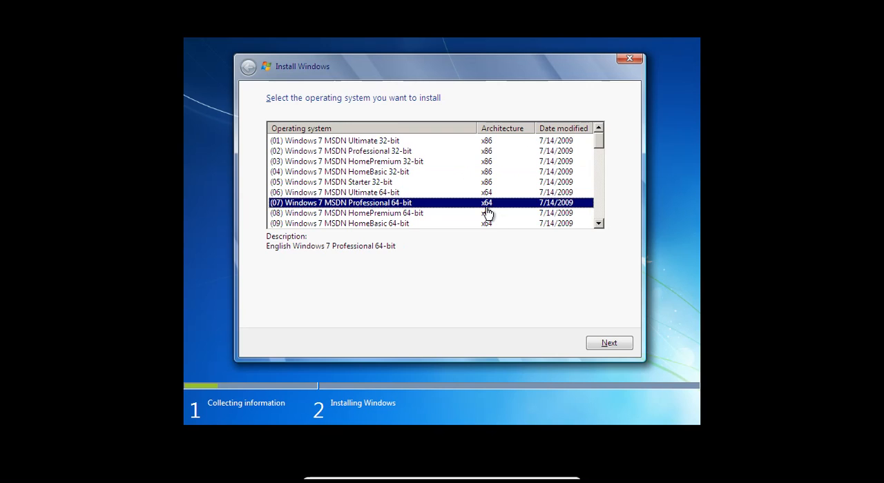
{"action": "left_click", "coordinate": [454, 142]}
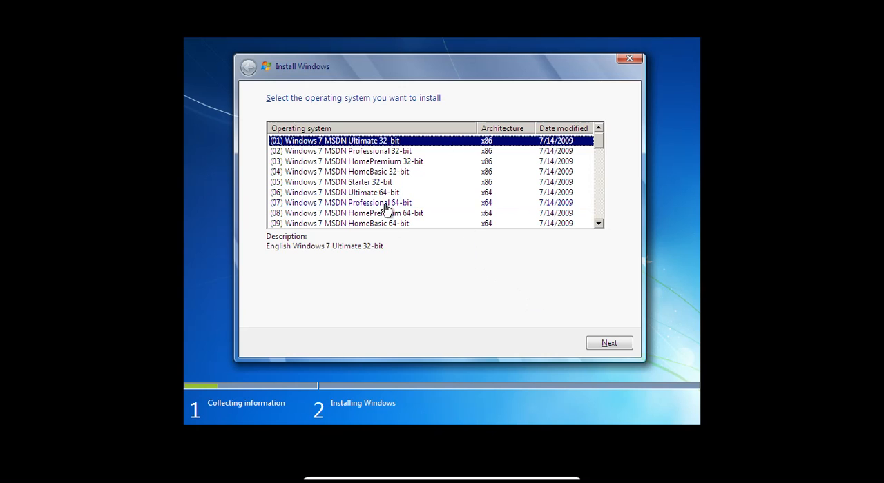
{"action": "left_click", "coordinate": [595, 341]}
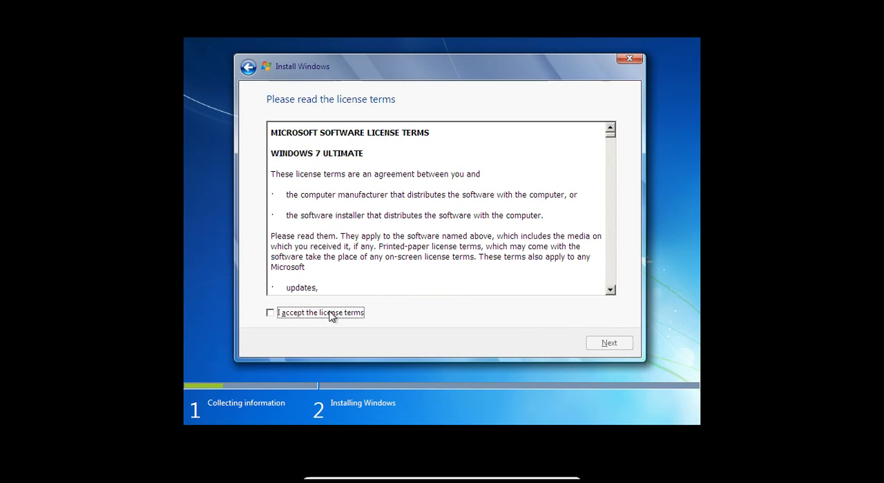
Step: Look through the Windows 7 Ultimate license terms, accept them and continue to the installation type choice
{"action": "left_click", "coordinate": [325, 177]}
{"action": "scroll", "coordinate": [326, 185], "scroll_direction": "down", "scroll_amount": 4}
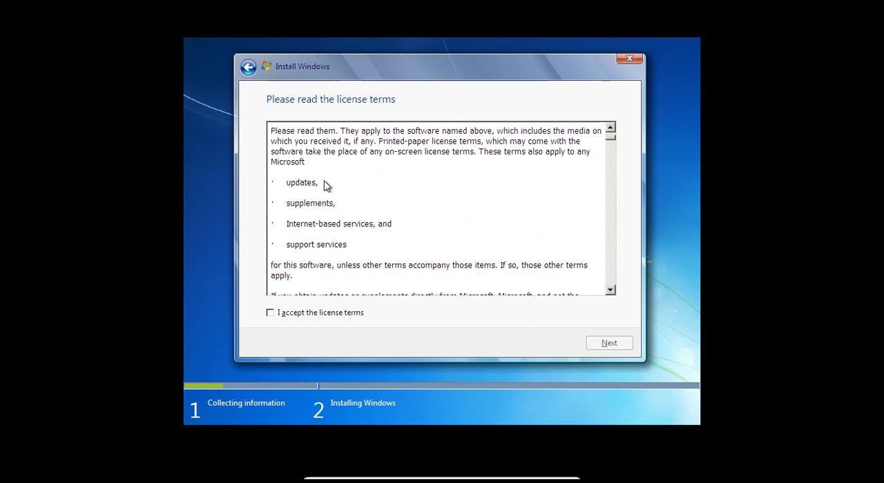
{"action": "scroll", "coordinate": [325, 185], "scroll_direction": "up", "scroll_amount": 4}
{"action": "left_click", "coordinate": [270, 313]}
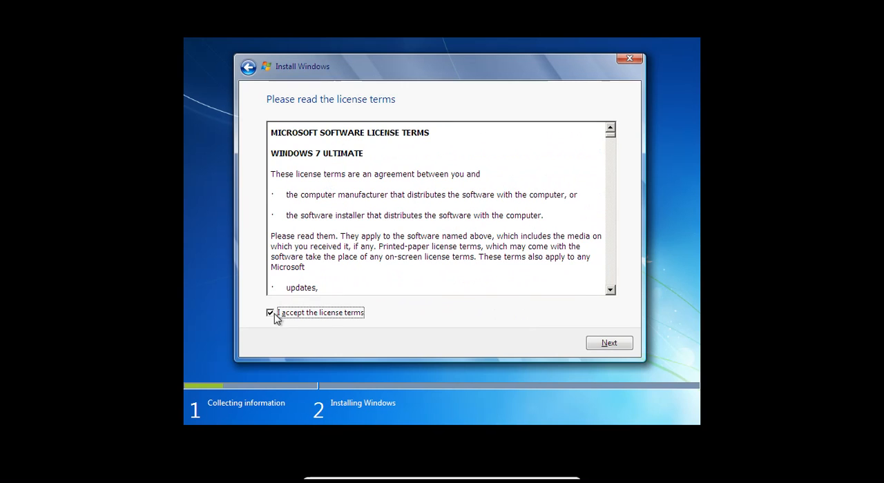
{"action": "left_click", "coordinate": [386, 203]}
{"action": "scroll", "coordinate": [387, 208], "scroll_direction": "down", "scroll_amount": 6}
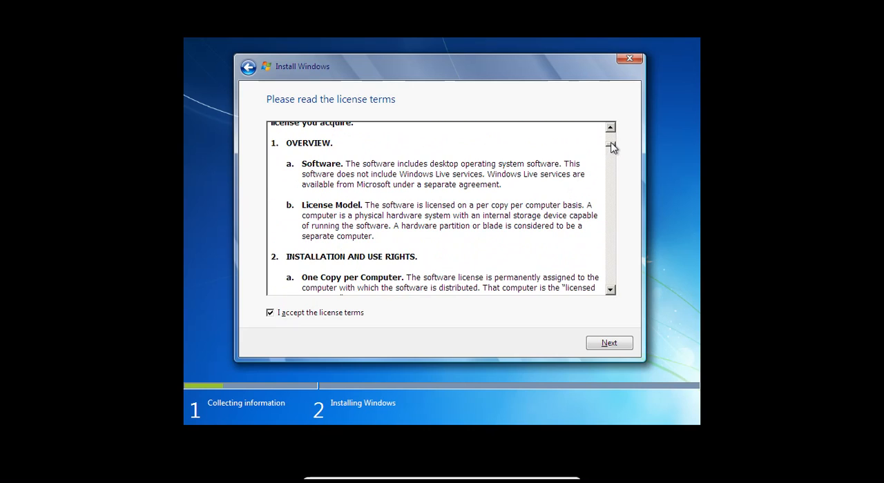
{"action": "left_click_drag", "start_coordinate": [611, 146], "coordinate": [611, 172]}
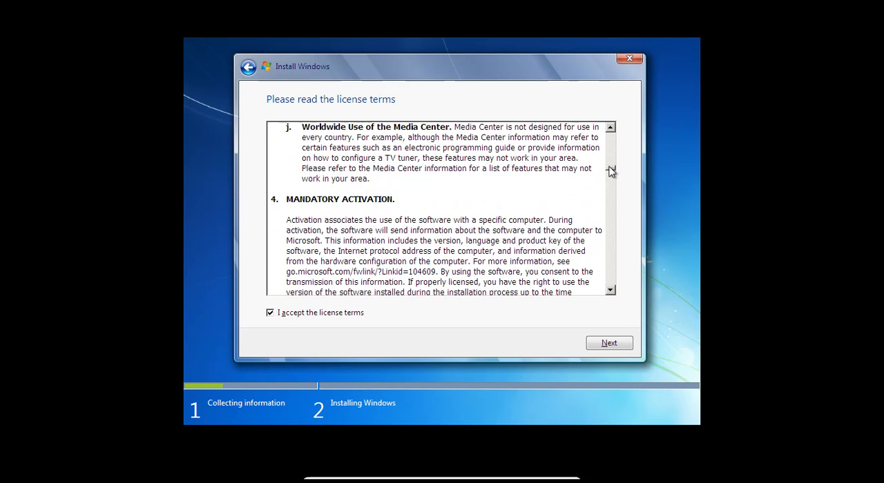
{"action": "scroll", "coordinate": [486, 229], "scroll_direction": "down", "scroll_amount": 10}
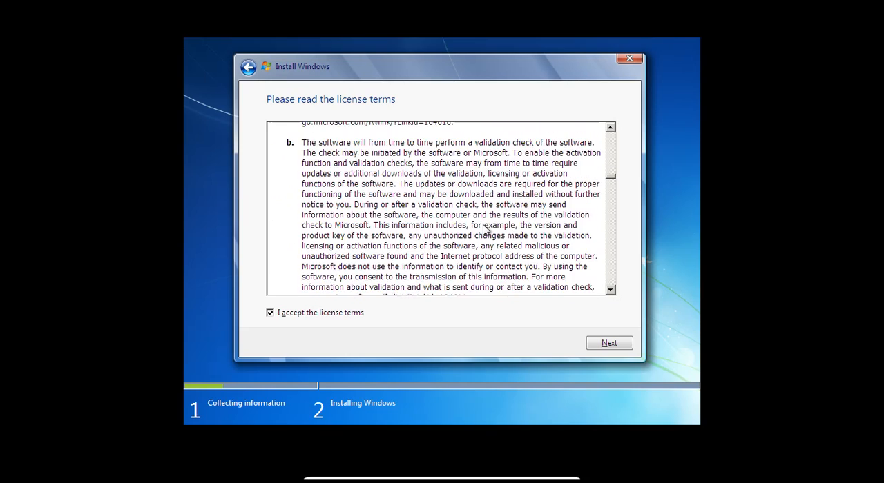
{"action": "scroll", "coordinate": [485, 231], "scroll_direction": "down", "scroll_amount": 15}
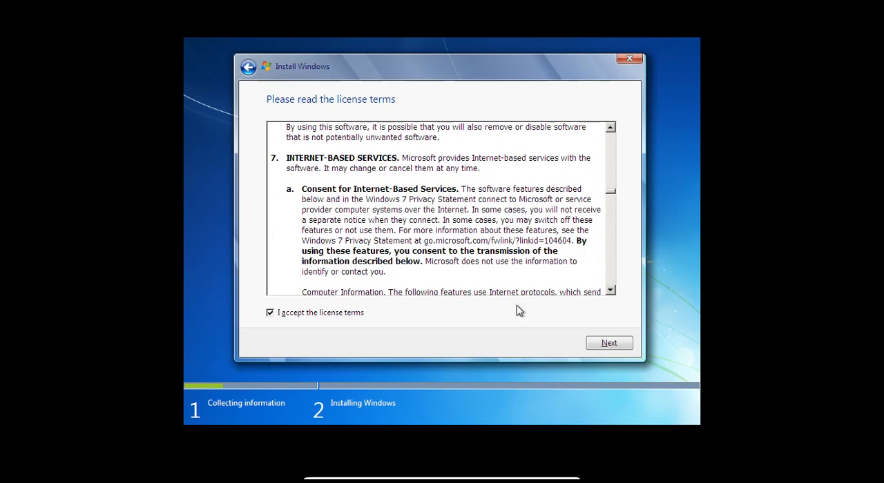
{"action": "left_click", "coordinate": [594, 350]}
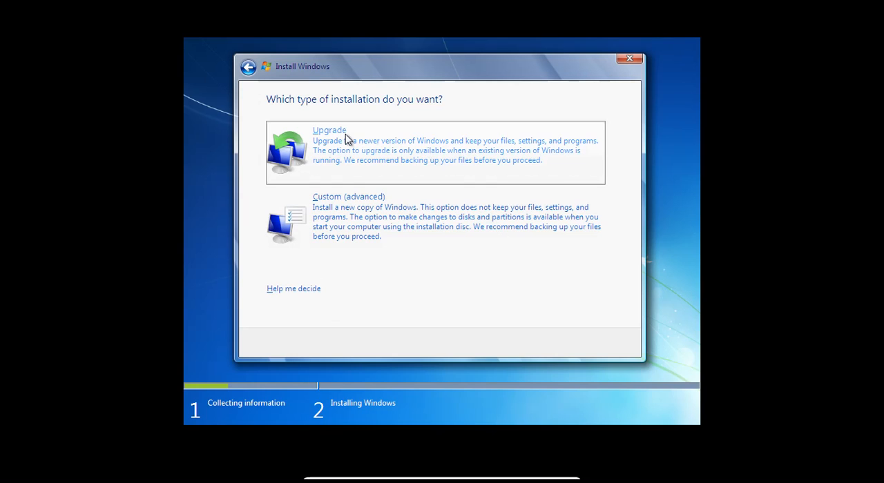
Step: Try the Upgrade installation type, close its compatibility report and start the installation again
{"action": "left_click", "coordinate": [385, 162]}
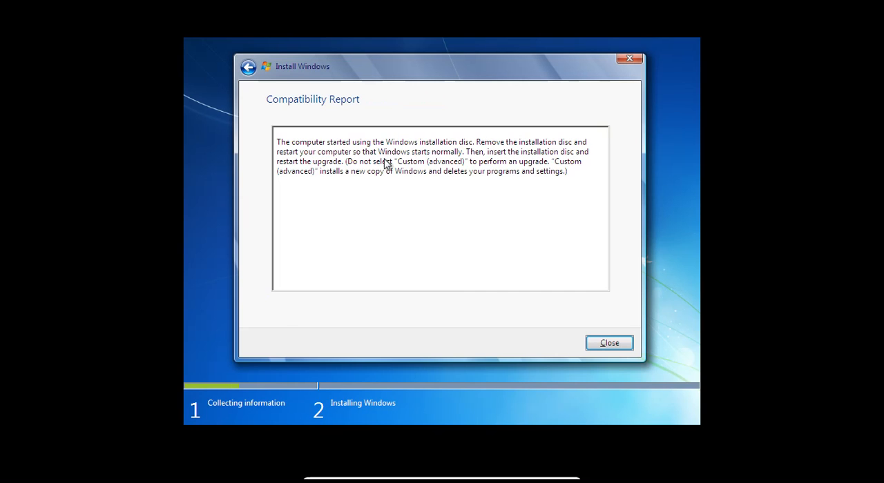
{"action": "left_click", "coordinate": [614, 344]}
{"action": "left_click", "coordinate": [454, 231]}
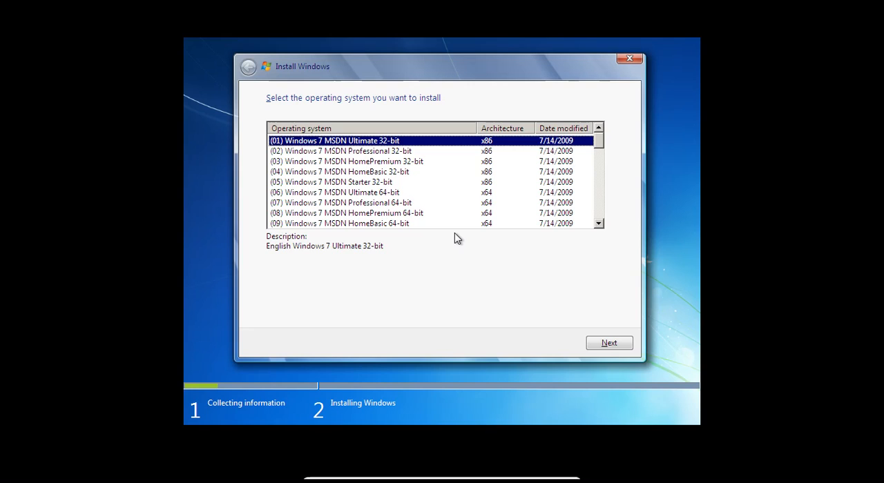
Step: Choose (01) Windows 7 MSDN Ultimate 32-bit as the operating system and continue to the license terms
{"action": "left_click", "coordinate": [444, 183]}
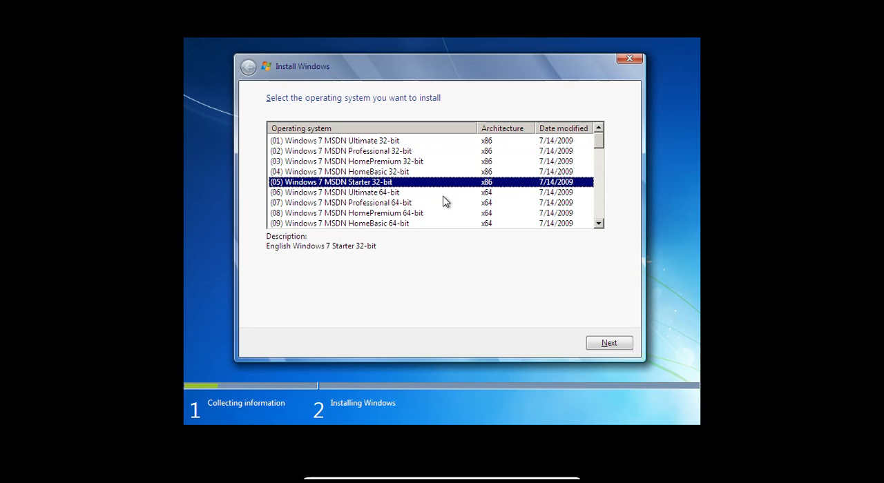
{"action": "left_click", "coordinate": [454, 142]}
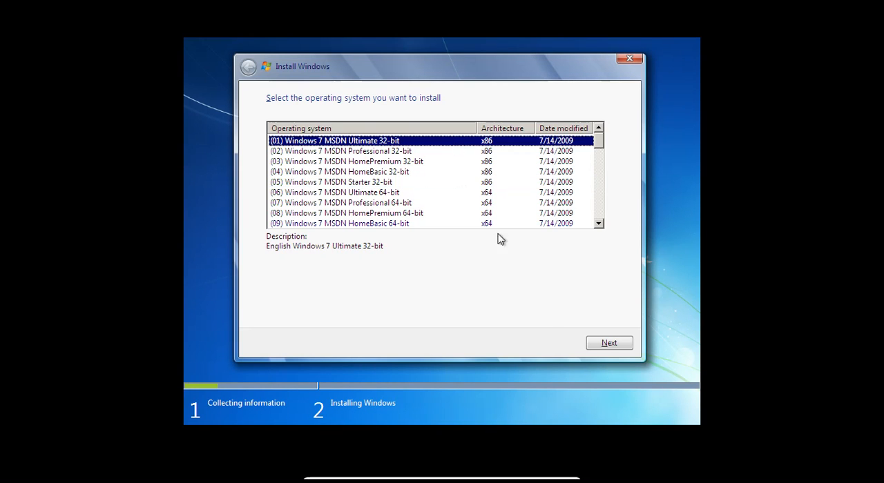
{"action": "left_click", "coordinate": [599, 346]}
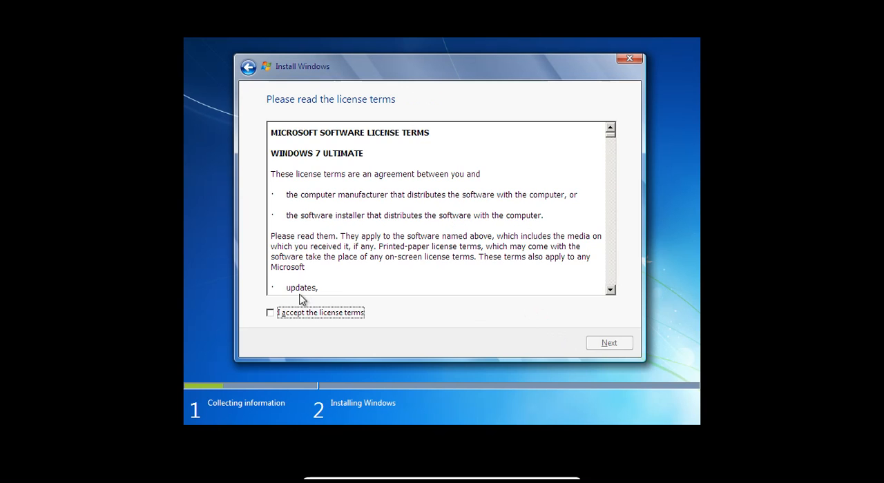
Step: Accept the license terms and choose the Custom (advanced) installation type
{"action": "left_click", "coordinate": [270, 313]}
{"action": "left_click", "coordinate": [586, 345]}
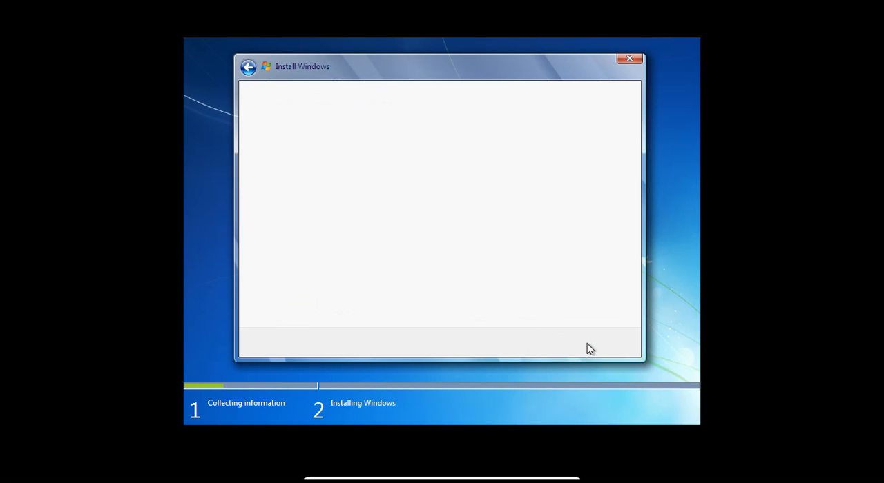
{"action": "left_click", "coordinate": [497, 237]}
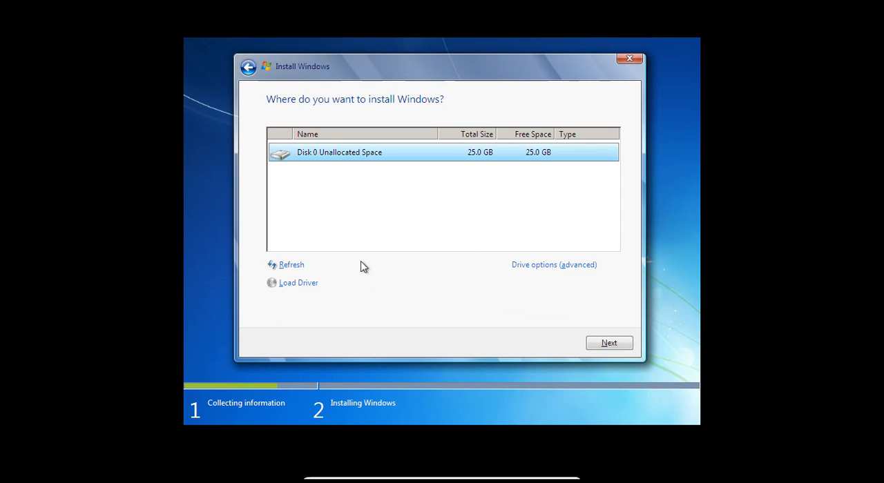
Step: Create a new partition from all 25600 MB of unallocated space on Disk 0 and allow the additional system partition
{"action": "left_click", "coordinate": [542, 269]}
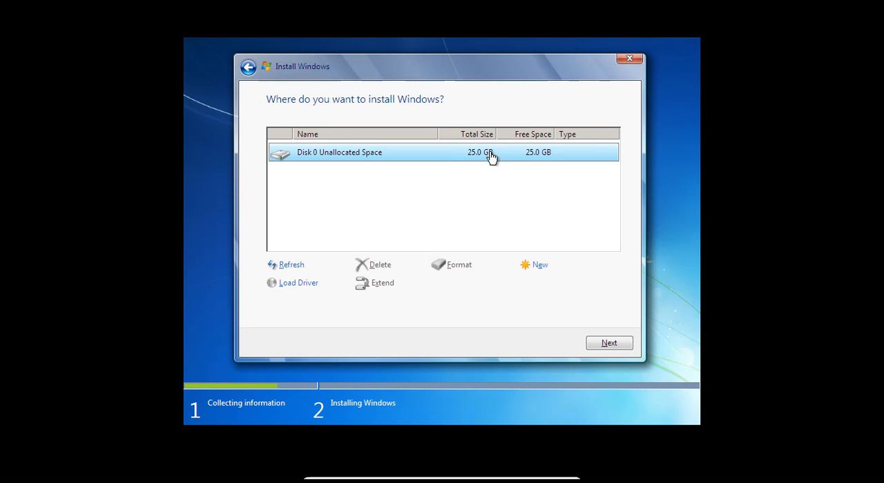
{"action": "left_click", "coordinate": [537, 265]}
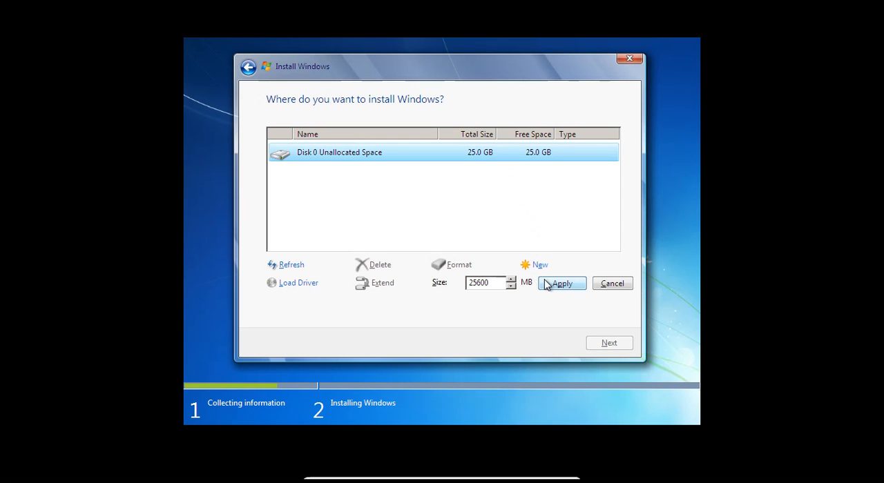
{"action": "left_click", "coordinate": [492, 284]}
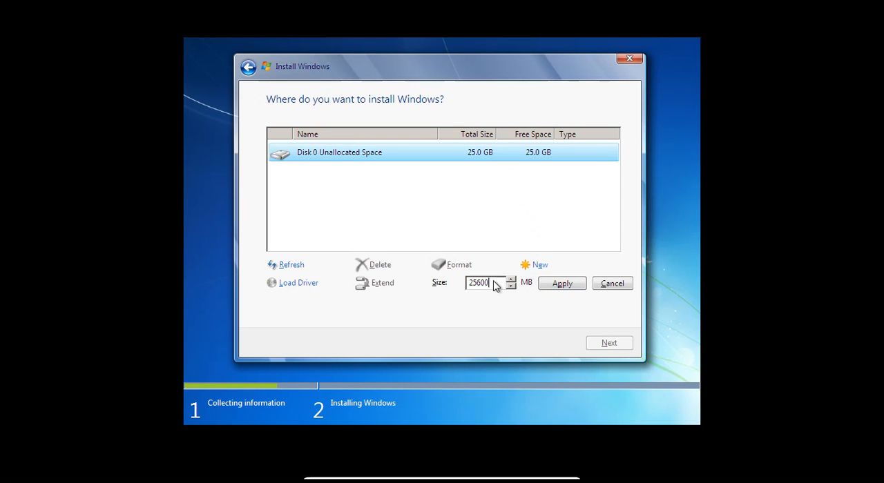
{"action": "key", "text": "Left"}
{"action": "key", "text": "Left"}
{"action": "key", "text": "Left"}
{"action": "key", "text": "Left"}
{"action": "key", "text": "Left"}
{"action": "key", "text": "Right"}
{"action": "key", "text": "Right"}
{"action": "key", "text": "Right"}
{"action": "key", "text": "Right"}
{"action": "key", "text": "Left"}
{"action": "key", "text": "Left"}
{"action": "key", "text": "Left"}
{"action": "key", "text": "Left"}
{"action": "key", "text": "Left"}
{"action": "key", "text": "Right"}
{"action": "key", "text": "Right"}
{"action": "key", "text": "Right"}
{"action": "key", "text": "Right"}
{"action": "key", "text": "Left"}
{"action": "key", "text": "Home"}
{"action": "key", "text": "Delete"}
{"action": "type", "text": "1"}
{"action": "key", "text": "End"}
{"action": "key", "text": "Left"}
{"action": "key", "text": "Left"}
{"action": "key", "text": "Left"}
{"action": "key", "text": "Left"}
{"action": "key", "text": "Left"}
{"action": "key", "text": "Delete"}
{"action": "type", "text": "2"}
{"action": "left_click", "coordinate": [560, 286]}
{"action": "left_click", "coordinate": [528, 291]}
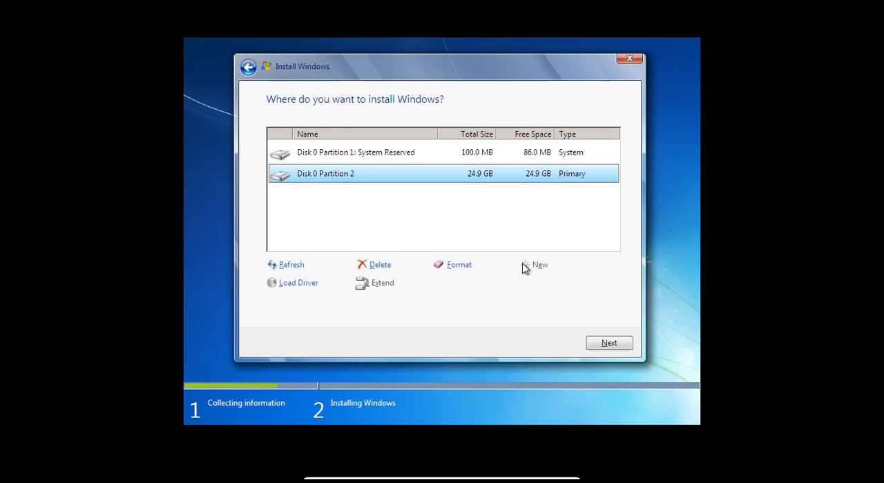
Step: Select the primary partition, Disk 0 Partition 2, as the install location and start installing Windows on it
{"action": "left_click", "coordinate": [510, 162]}
{"action": "left_click", "coordinate": [510, 172]}
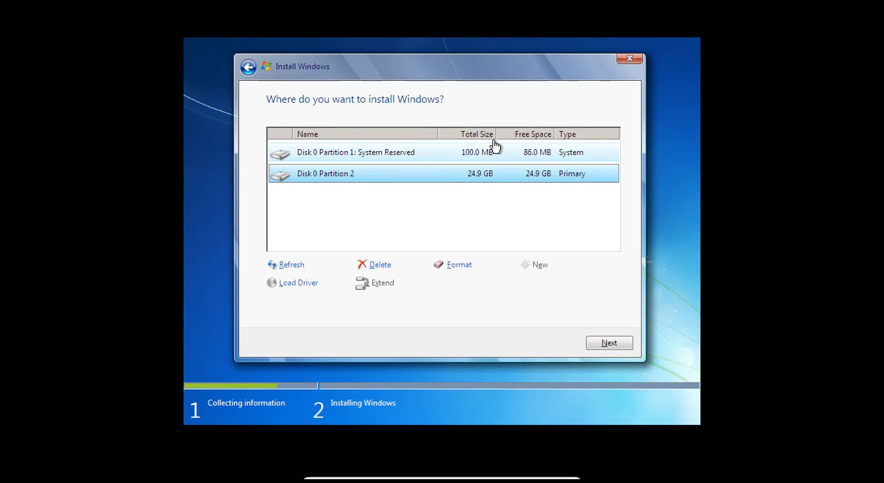
{"action": "left_click", "coordinate": [495, 145]}
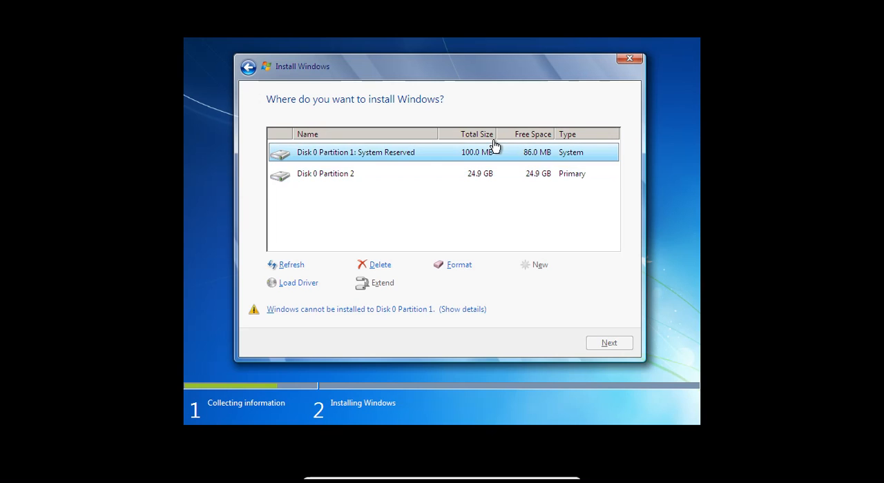
{"action": "left_click", "coordinate": [493, 174]}
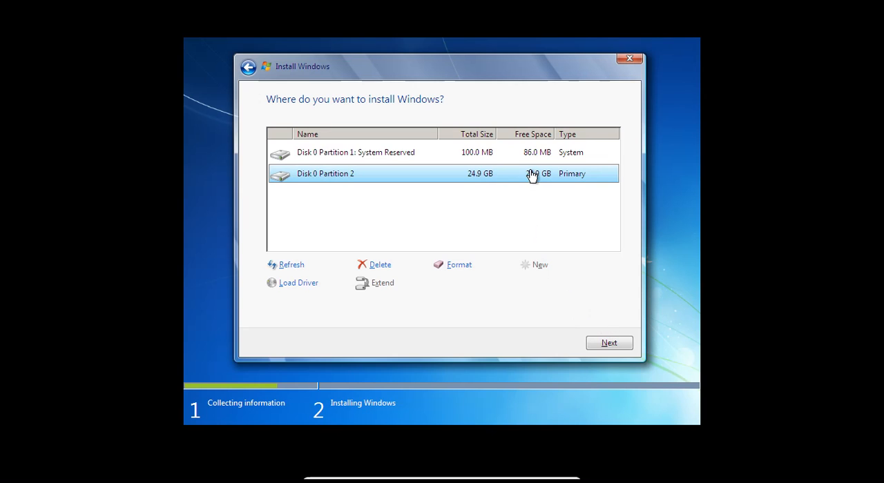
{"action": "left_click", "coordinate": [607, 344]}
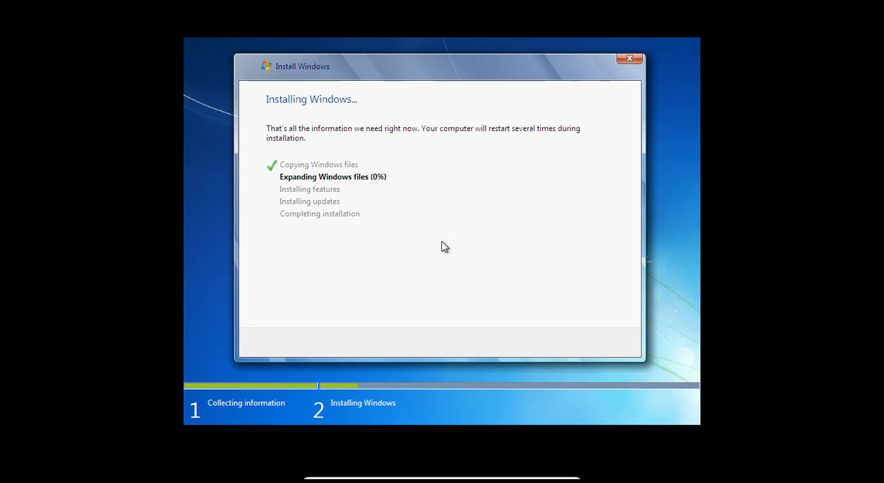
Step: Open a command prompt over the running setup and launch Task Manager with the taskmgr command
{"action": "key", "text": "shift+F10"}
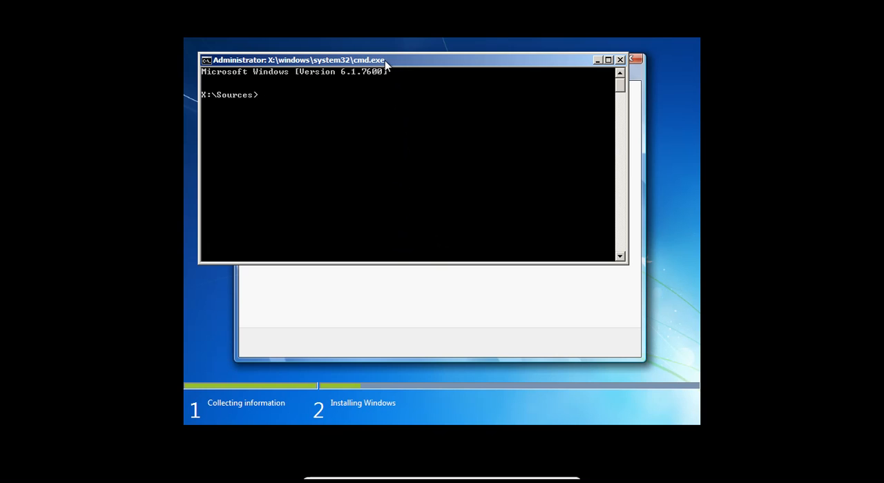
{"action": "left_click_drag", "start_coordinate": [385, 60], "coordinate": [451, 204]}
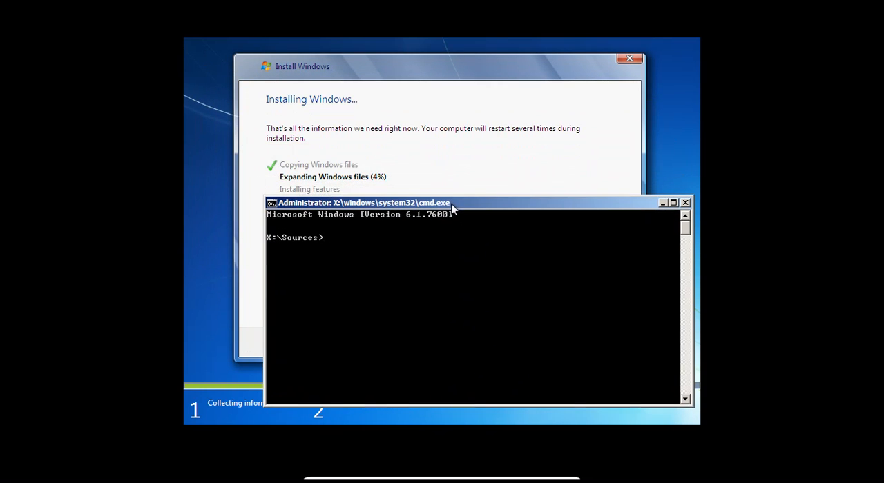
{"action": "left_click", "coordinate": [449, 246]}
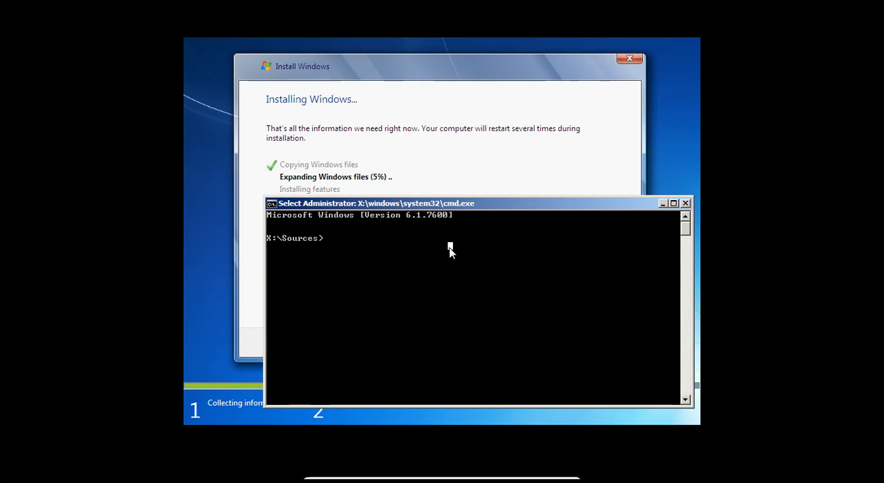
{"action": "type", "text": "taskmgr"}
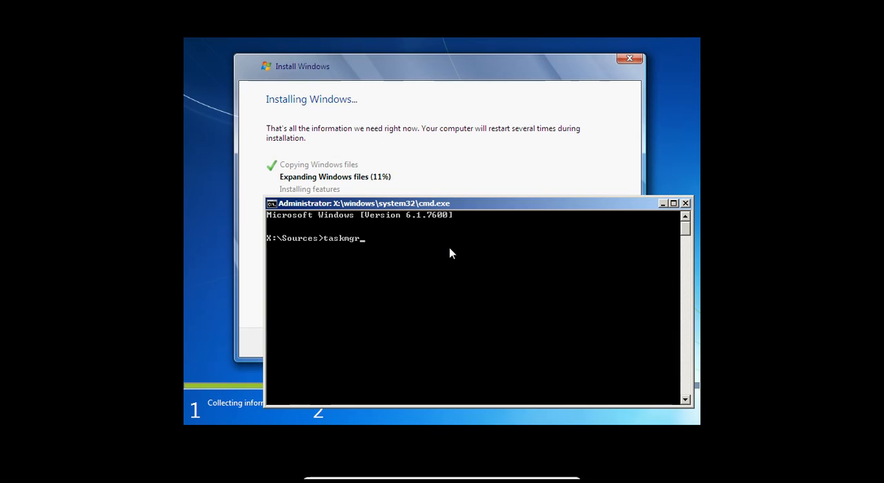
{"action": "key", "text": "Return"}
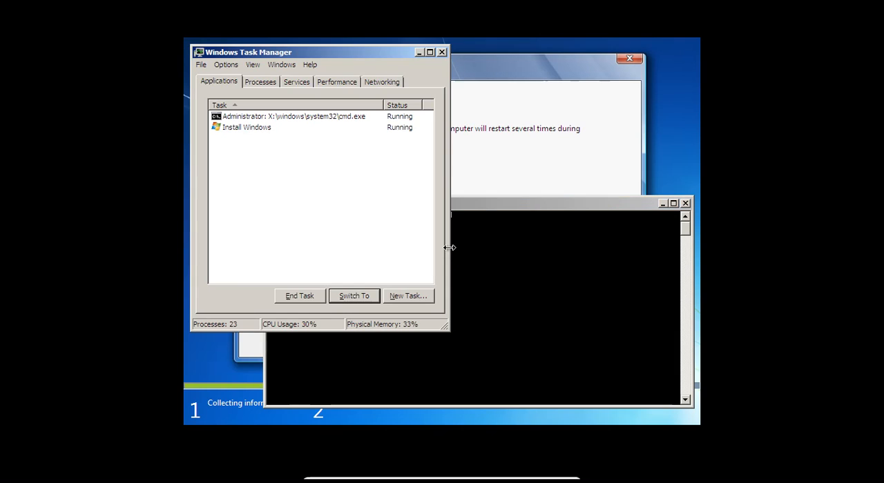
Step: Close the command prompt, move Task Manager clear of the installation progress and show its list of processes
{"action": "left_click", "coordinate": [686, 203]}
{"action": "left_click_drag", "start_coordinate": [305, 56], "coordinate": [521, 131]}
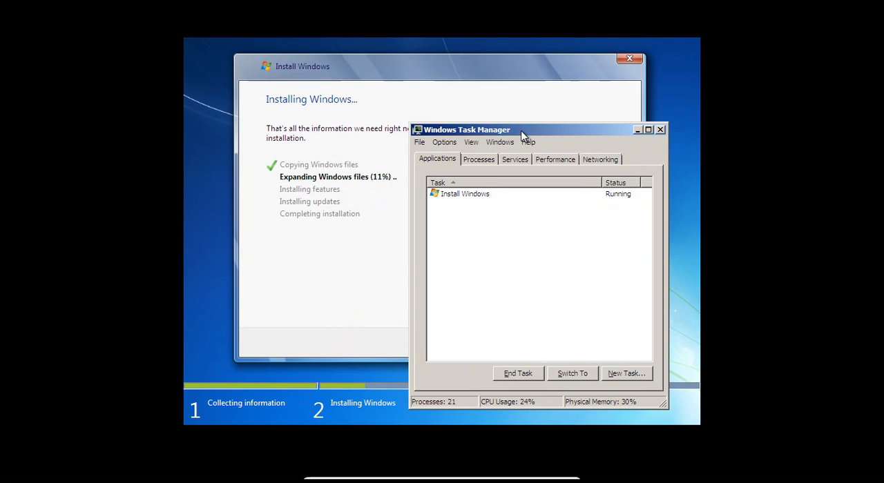
{"action": "left_click", "coordinate": [484, 158]}
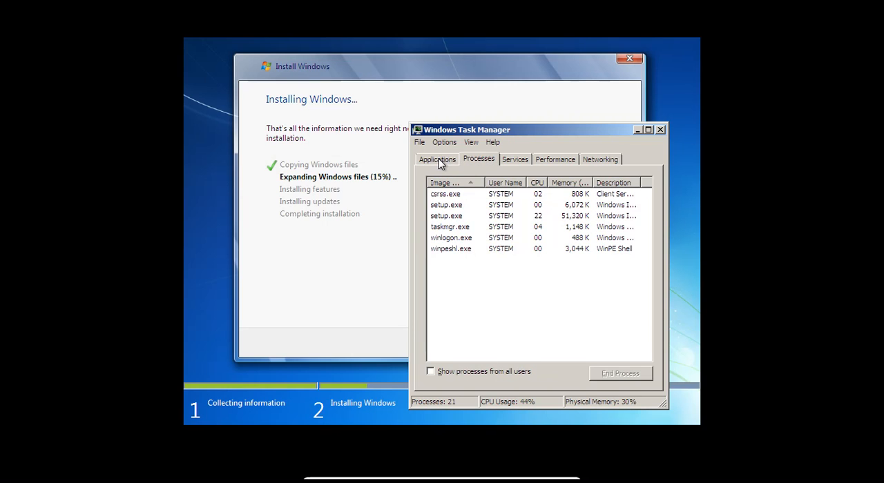
{"action": "left_click", "coordinate": [439, 160]}
{"action": "left_click", "coordinate": [476, 160]}
{"action": "left_click", "coordinate": [440, 163]}
{"action": "left_click", "coordinate": [469, 161]}
{"action": "left_click", "coordinate": [450, 163]}
{"action": "left_click", "coordinate": [474, 163]}
Step: Set the priority of the csrss.exe process to Realtime and confirm the change
{"action": "right_click", "coordinate": [483, 200]}
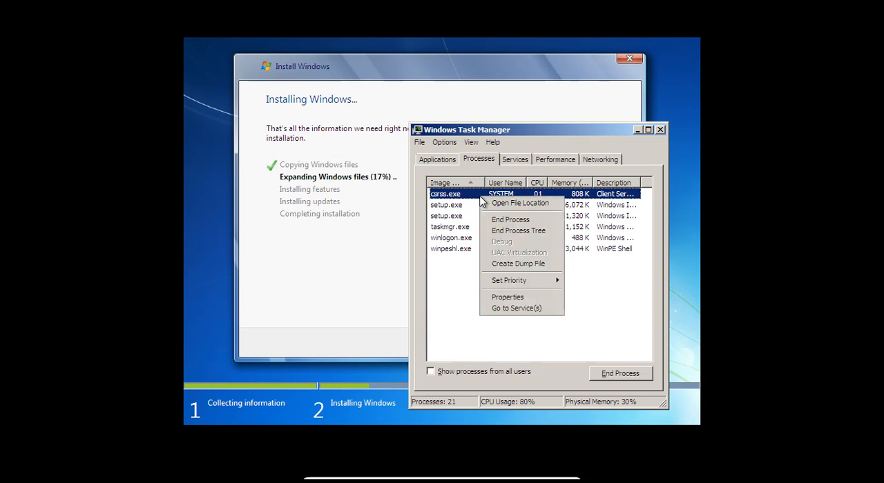
{"action": "mouse_move", "coordinate": [526, 281]}
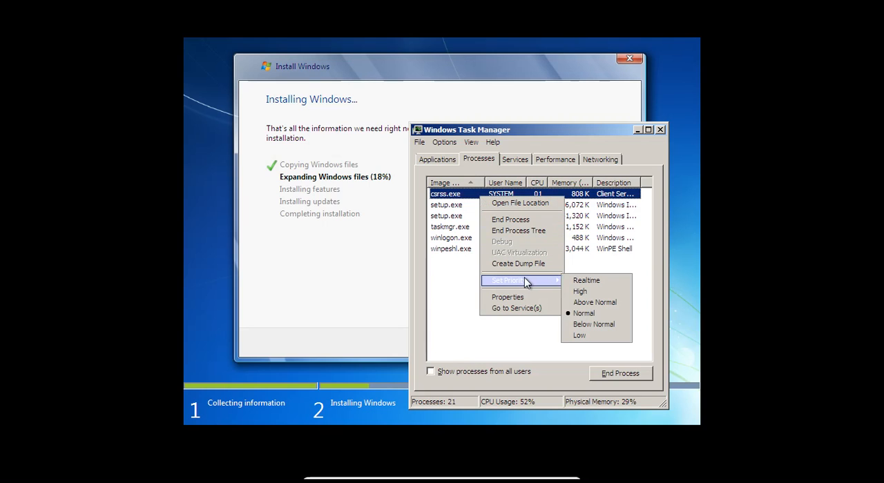
{"action": "left_click", "coordinate": [577, 281]}
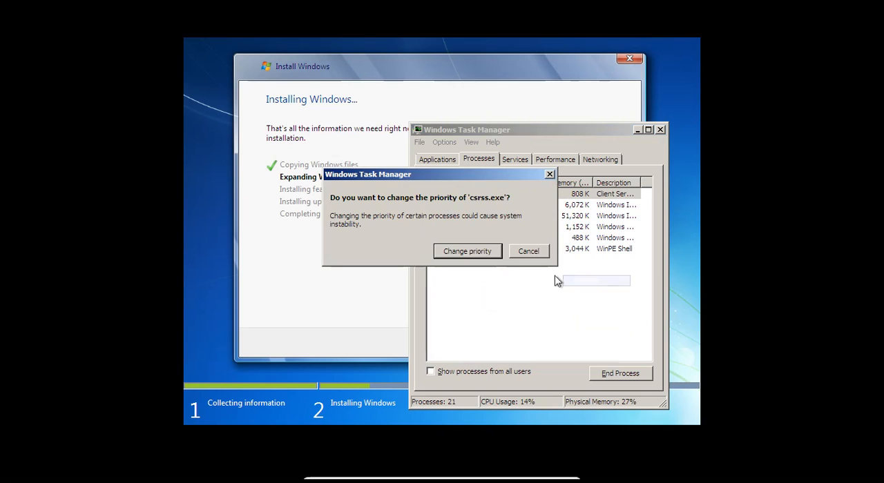
{"action": "left_click", "coordinate": [486, 252]}
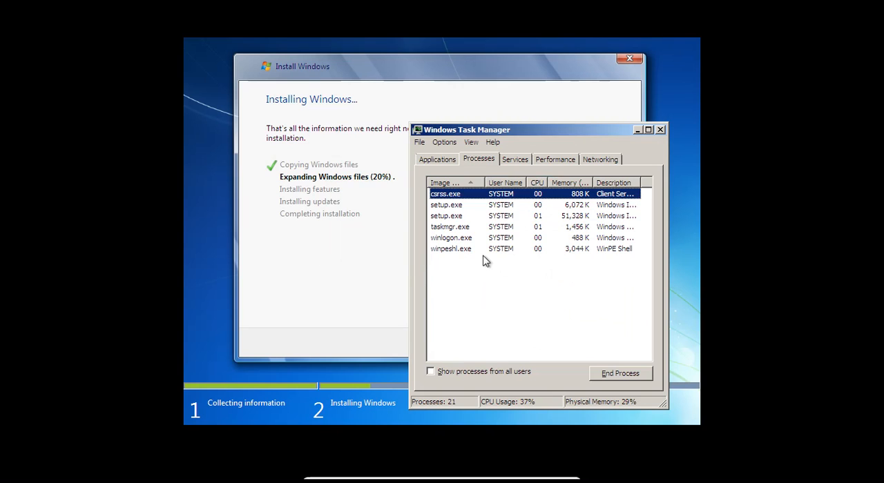
Step: Set the priority of the first setup.exe process in the list to Realtime and confirm the change
{"action": "left_click", "coordinate": [515, 206]}
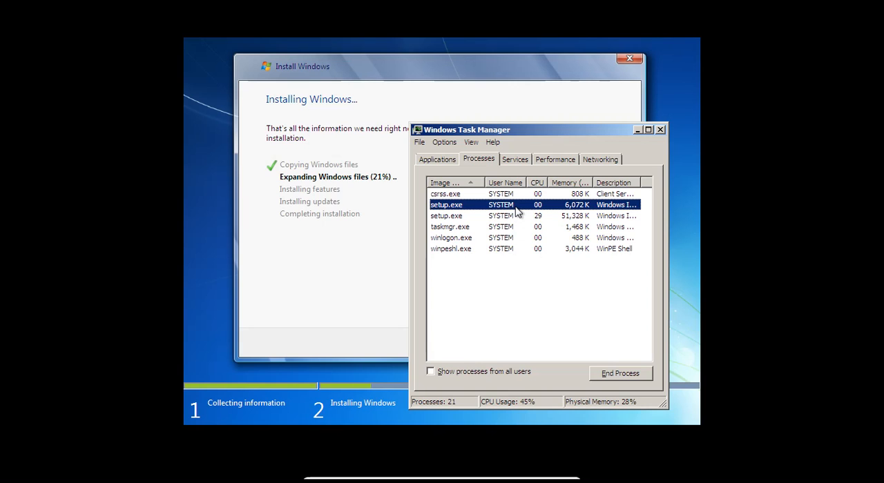
{"action": "right_click", "coordinate": [516, 207]}
{"action": "mouse_move", "coordinate": [539, 299]}
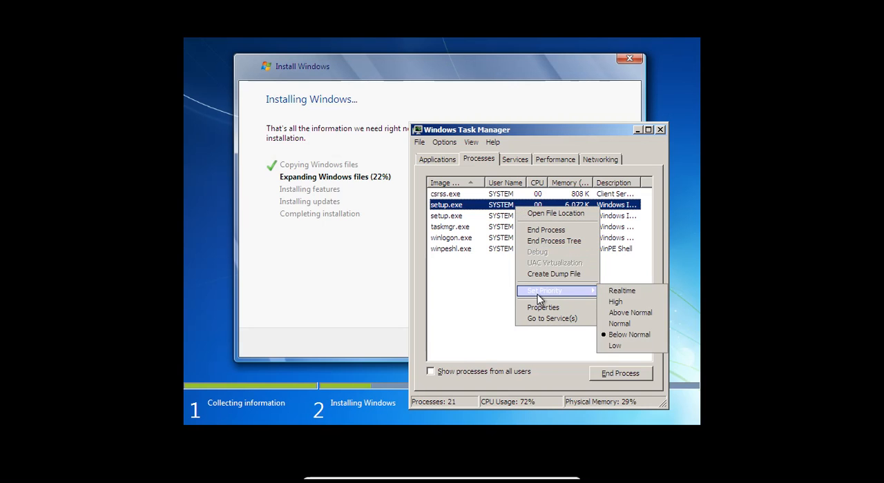
{"action": "left_click", "coordinate": [619, 290]}
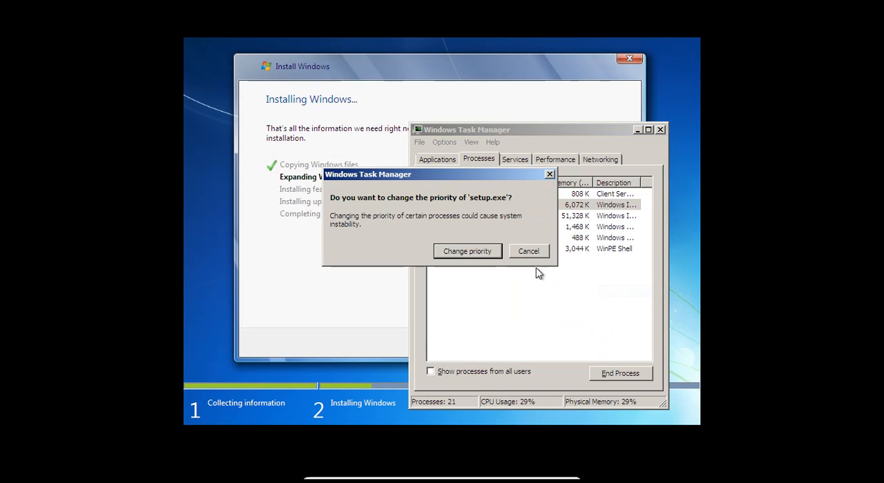
{"action": "left_click", "coordinate": [485, 251]}
Step: Set the priority of the second setup.exe process to Realtime and confirm the change
{"action": "right_click", "coordinate": [508, 218]}
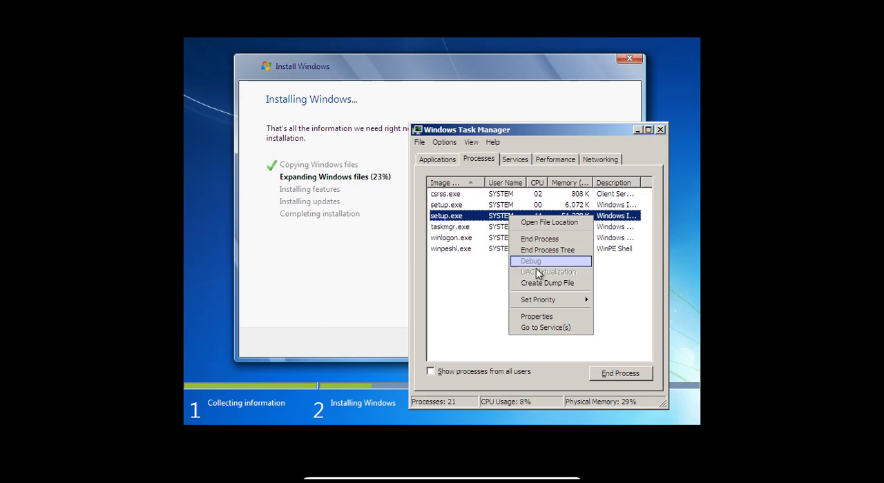
{"action": "mouse_move", "coordinate": [552, 304]}
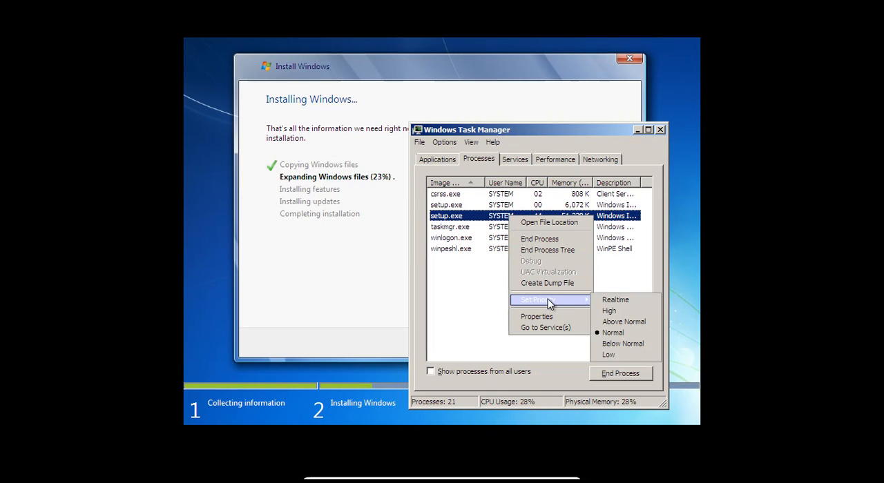
{"action": "left_click", "coordinate": [592, 302]}
{"action": "left_click", "coordinate": [489, 251]}
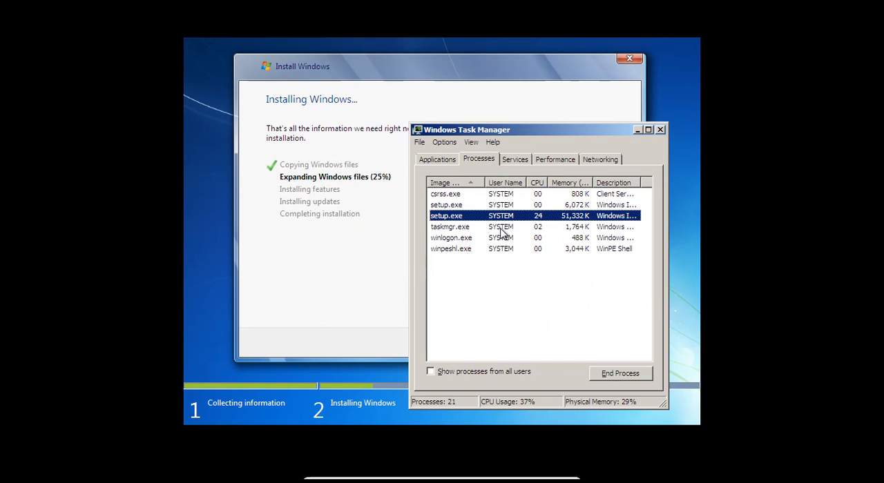
Step: Raise the priority of the winlogon.exe process and confirm the change
{"action": "left_click", "coordinate": [502, 229]}
{"action": "right_click", "coordinate": [502, 239]}
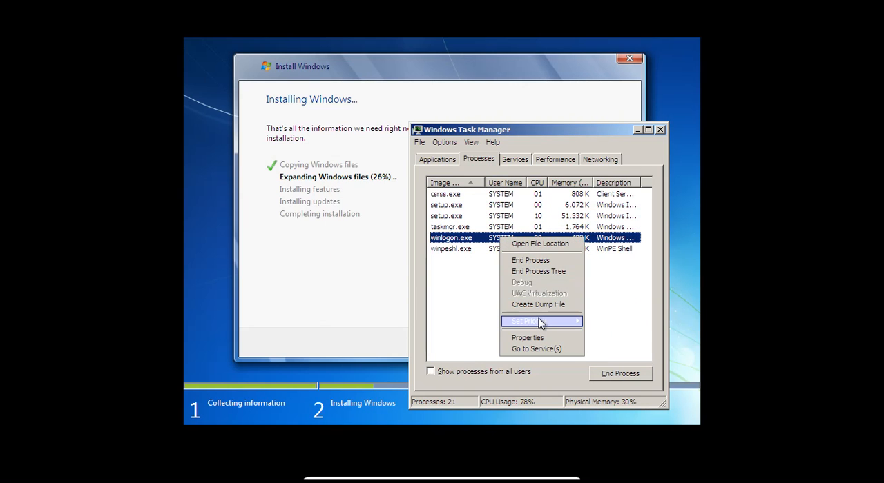
{"action": "mouse_move", "coordinate": [542, 324]}
{"action": "left_click", "coordinate": [594, 332]}
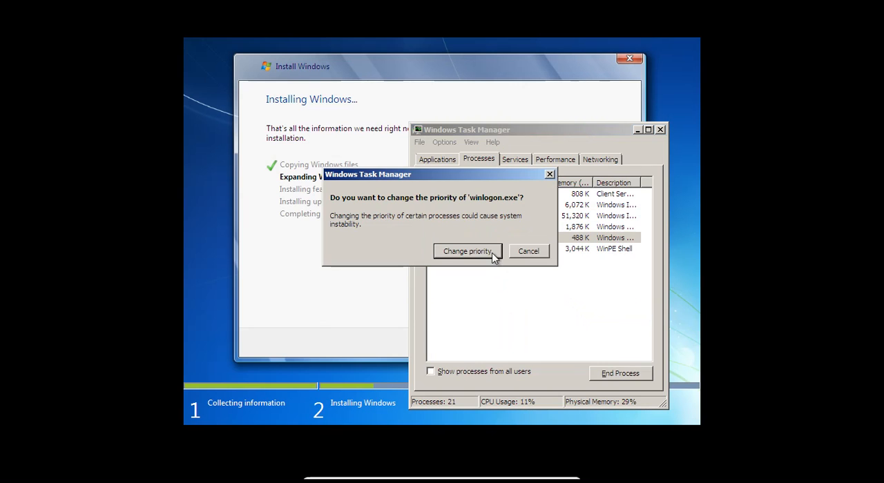
{"action": "left_click", "coordinate": [492, 253]}
Step: Set the priority of the winpeshl.exe process to Realtime and confirm the change
{"action": "right_click", "coordinate": [496, 250]}
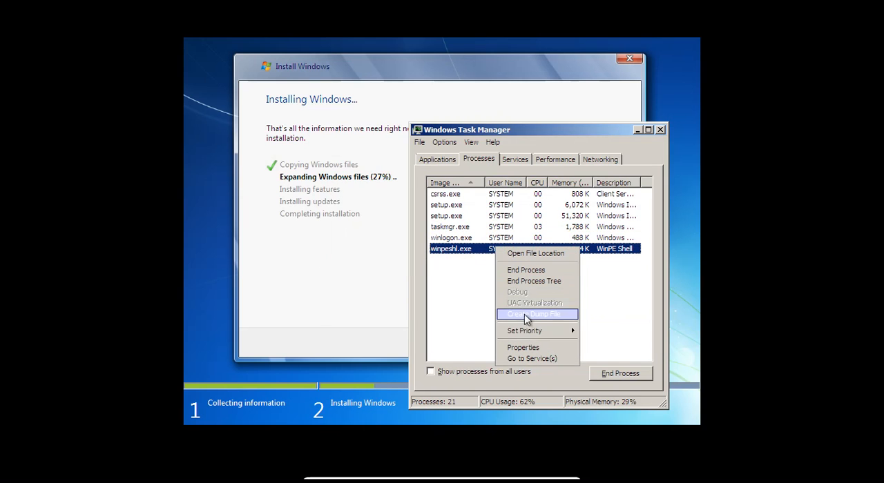
{"action": "mouse_move", "coordinate": [556, 333]}
{"action": "left_click", "coordinate": [591, 334]}
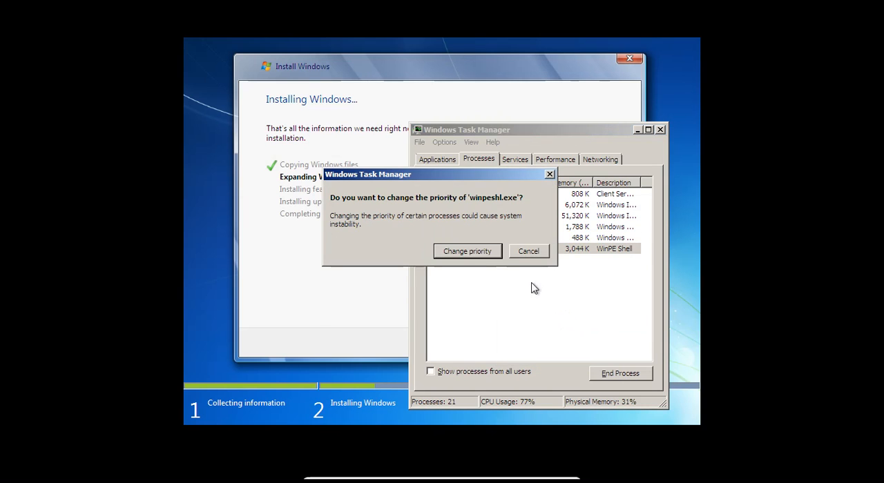
{"action": "left_click", "coordinate": [466, 251]}
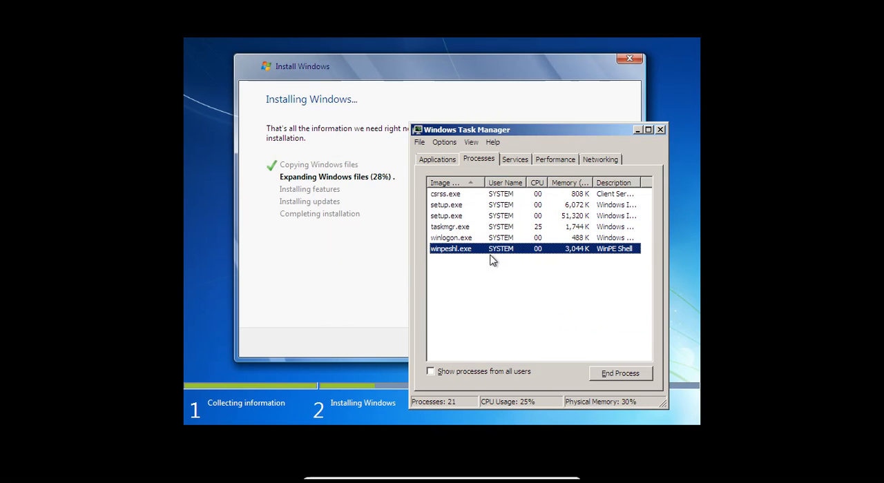
Step: Try to open the file location of each listed process, from csrss.exe down to winpeshl.exe
{"action": "left_click", "coordinate": [449, 373]}
{"action": "left_click", "coordinate": [448, 373]}
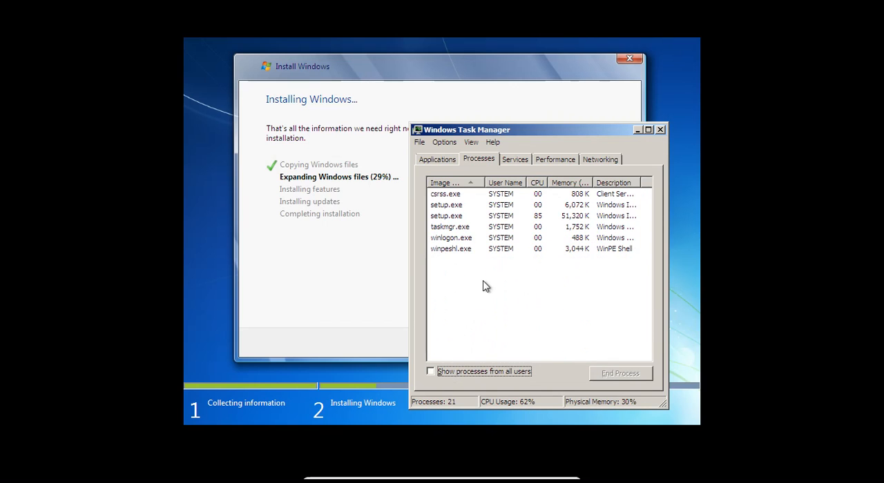
{"action": "left_click", "coordinate": [557, 194]}
{"action": "right_click", "coordinate": [557, 194]}
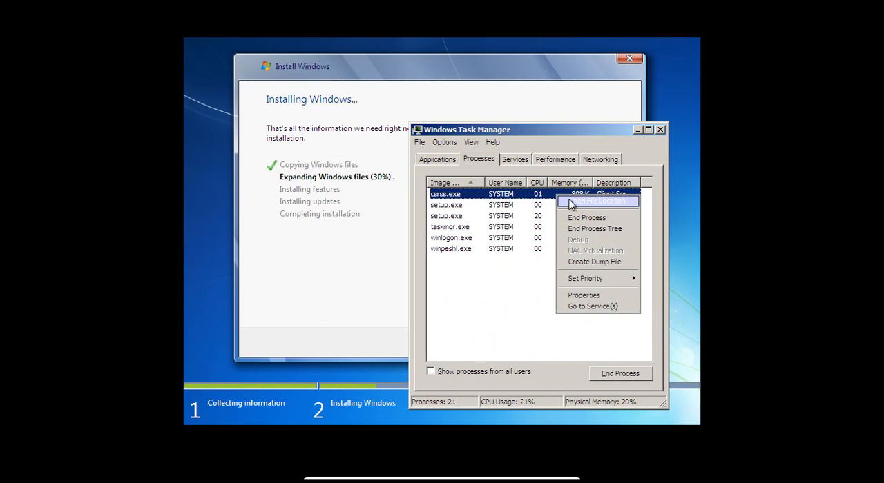
{"action": "left_click", "coordinate": [583, 204]}
{"action": "right_click", "coordinate": [583, 205]}
{"action": "left_click", "coordinate": [592, 211]}
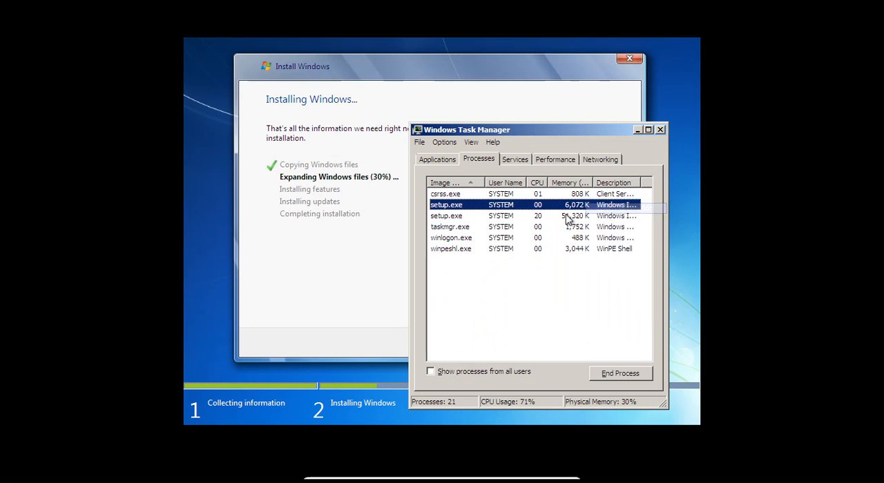
{"action": "right_click", "coordinate": [565, 217]}
{"action": "left_click", "coordinate": [582, 222]}
{"action": "right_click", "coordinate": [560, 228]}
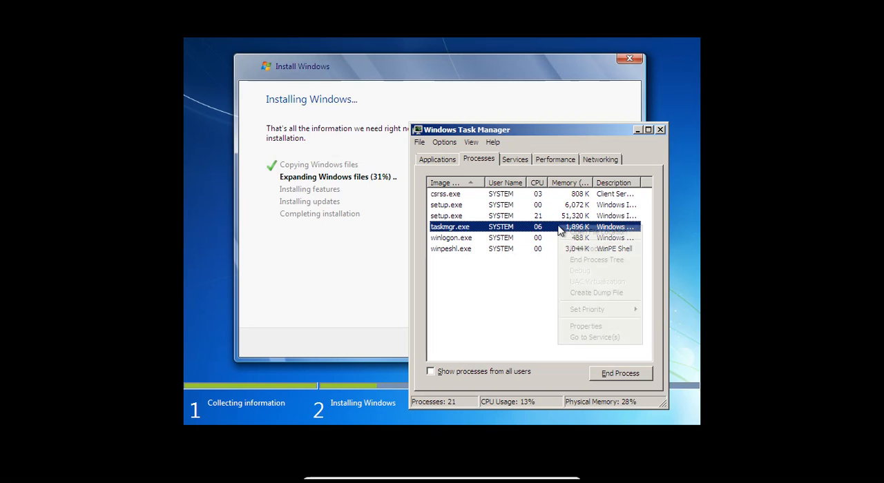
{"action": "left_click", "coordinate": [589, 235]}
{"action": "right_click", "coordinate": [558, 240]}
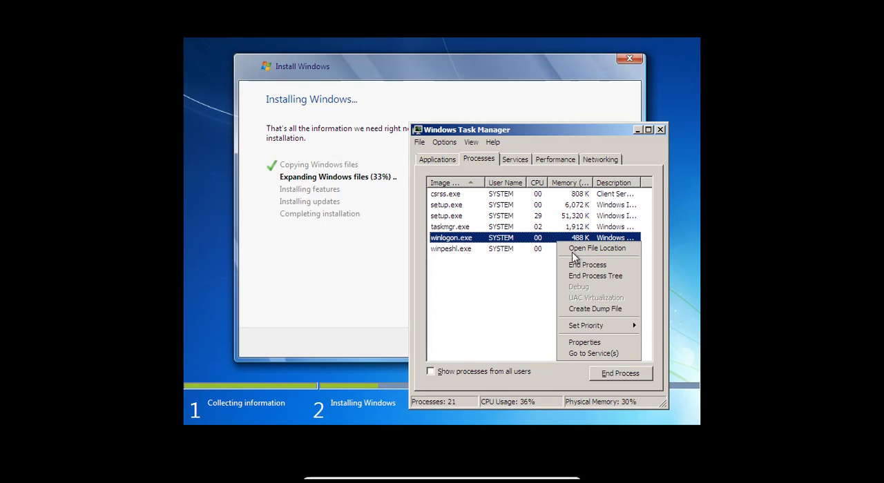
{"action": "left_click", "coordinate": [591, 253]}
{"action": "right_click", "coordinate": [565, 250]}
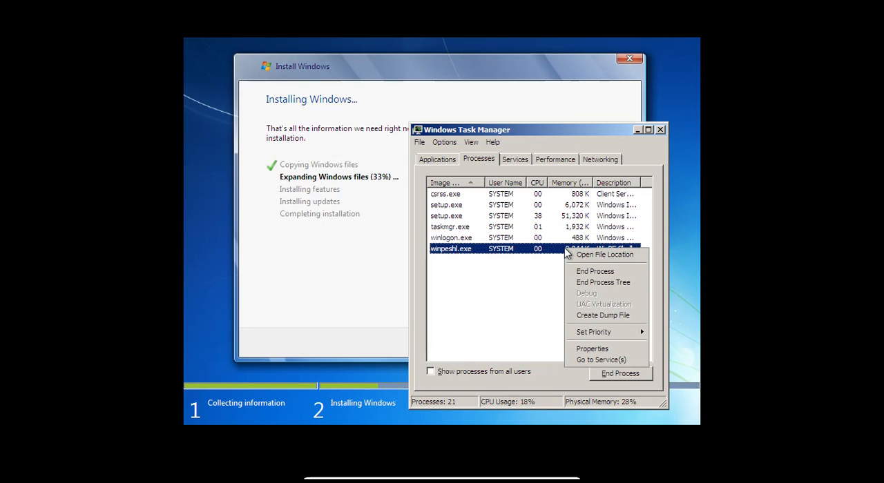
{"action": "left_click", "coordinate": [591, 260]}
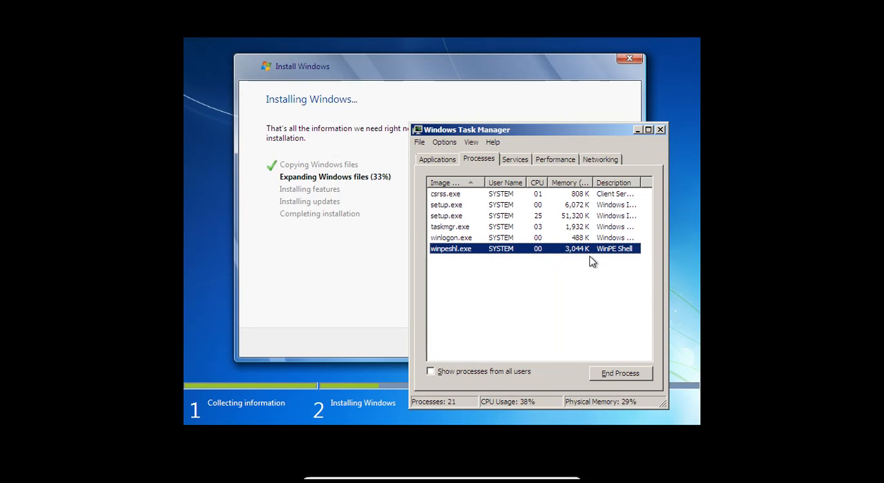
{"action": "left_click", "coordinate": [421, 143]}
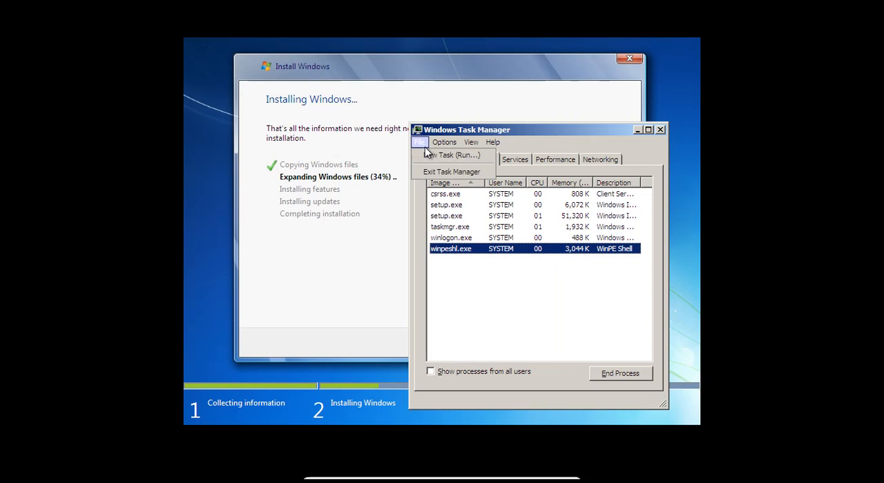
{"action": "left_click", "coordinate": [464, 155]}
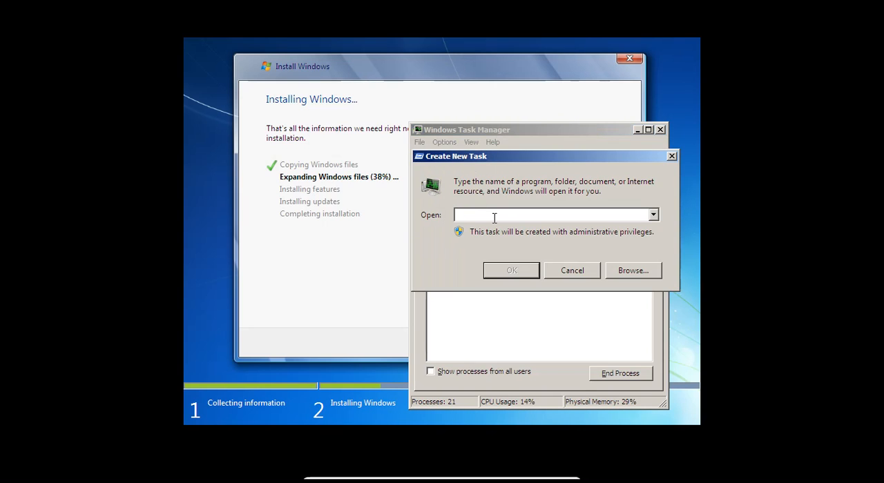
{"action": "left_click", "coordinate": [628, 274]}
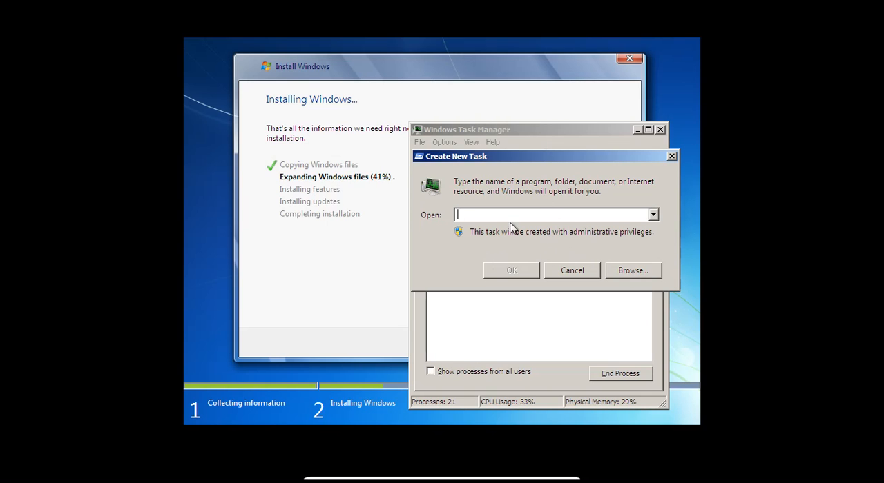
{"action": "left_click", "coordinate": [653, 215]}
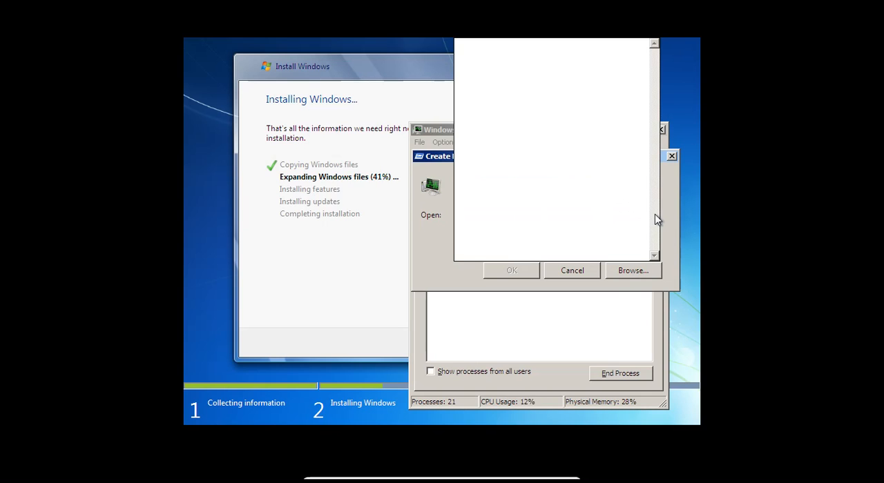
{"action": "left_click", "coordinate": [590, 273]}
{"action": "left_click", "coordinate": [590, 274]}
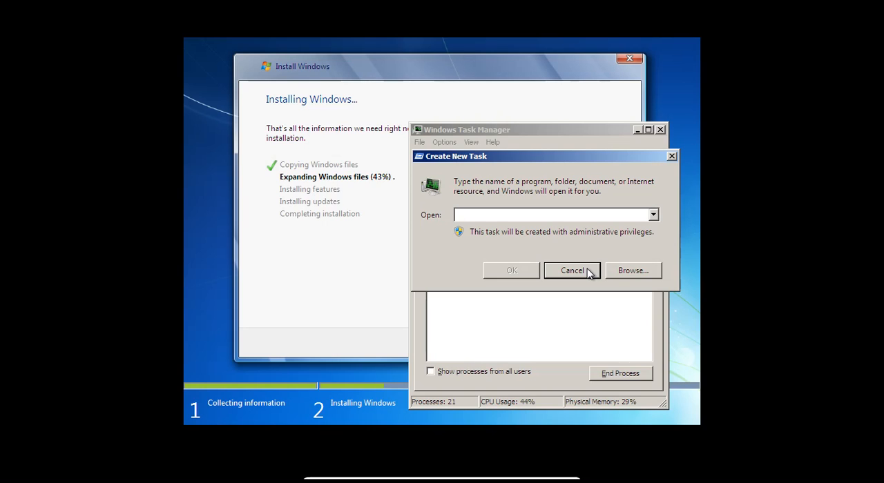
{"action": "left_click", "coordinate": [587, 271]}
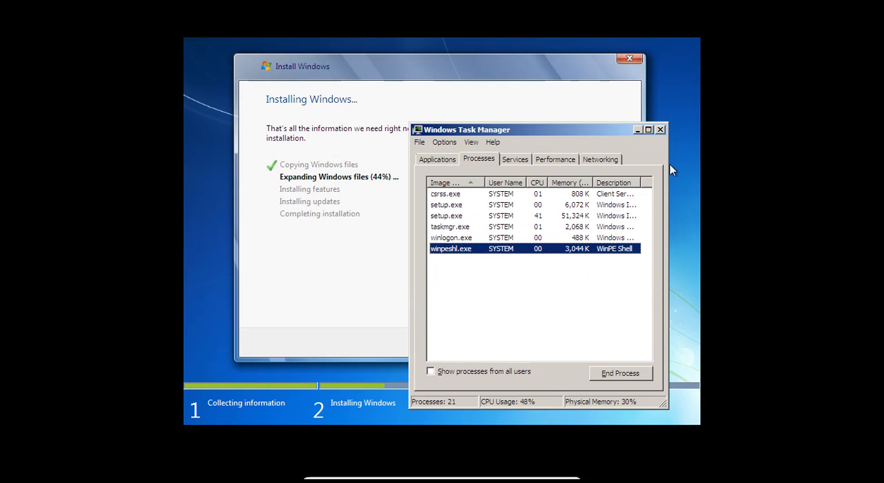
Step: Close Task Manager, minimize the running virtual machine and close the VirtualBox Manager window
{"action": "left_click", "coordinate": [660, 130]}
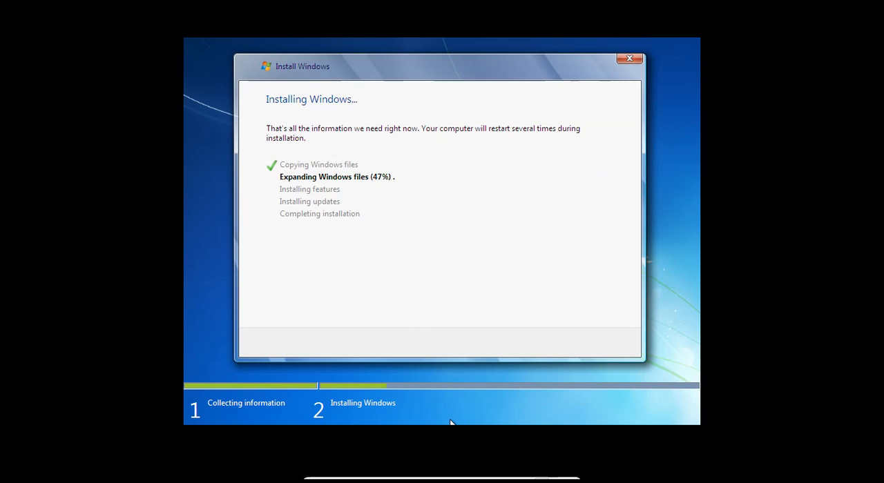
{"action": "left_click", "coordinate": [542, 472]}
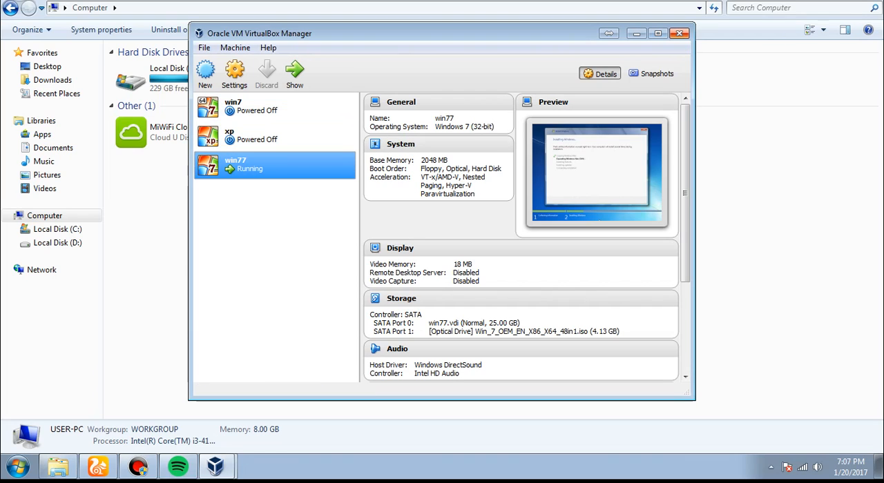
{"action": "left_click", "coordinate": [679, 34]}
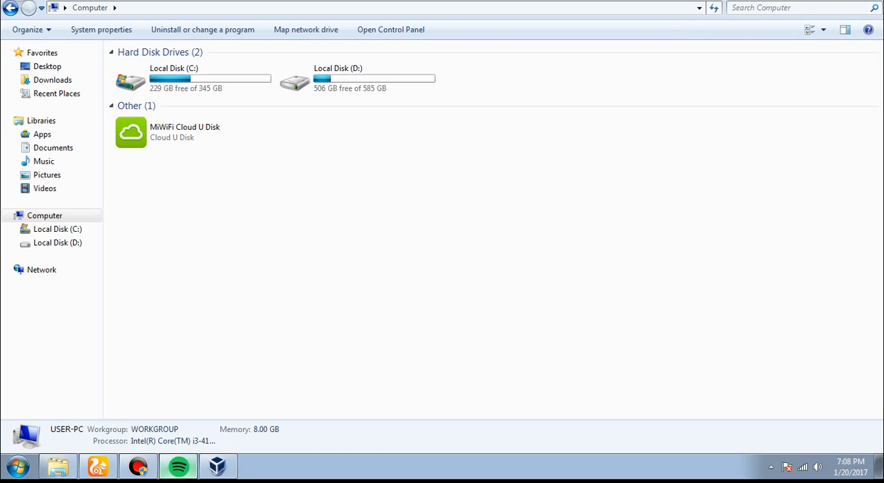
Step: Switch to Spotify on the host, close it and refresh the Computer window
{"action": "left_click", "coordinate": [178, 467]}
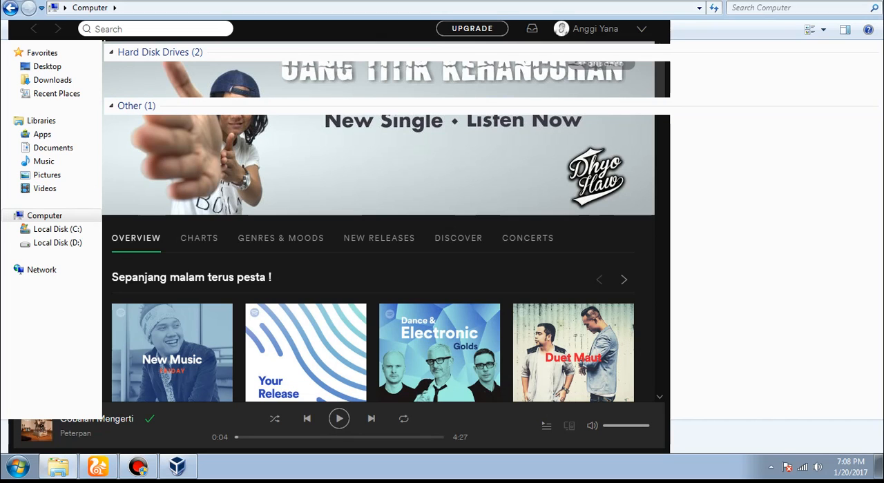
{"action": "right_click", "coordinate": [703, 230]}
{"action": "left_click", "coordinate": [740, 278]}
{"action": "right_click", "coordinate": [740, 278]}
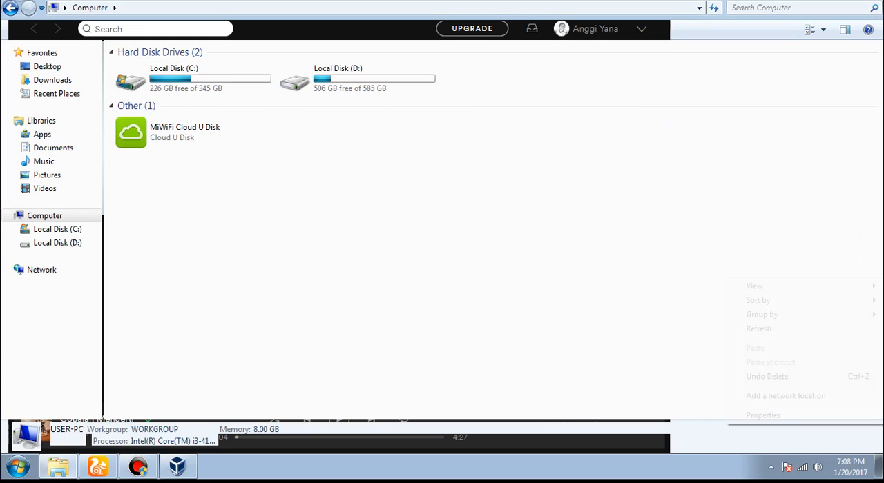
{"action": "left_click", "coordinate": [758, 329]}
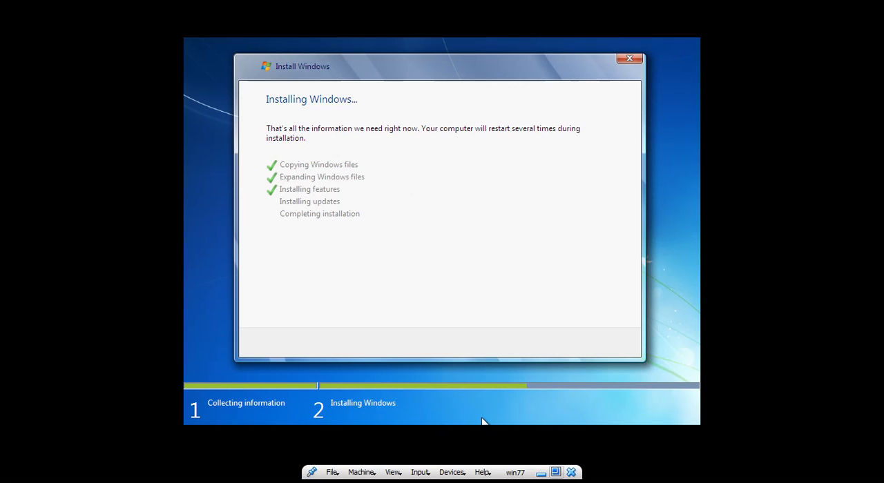
Step: Take the win77 virtual machine out of full screen and try to move its window
{"action": "key", "text": "Control_R+f"}
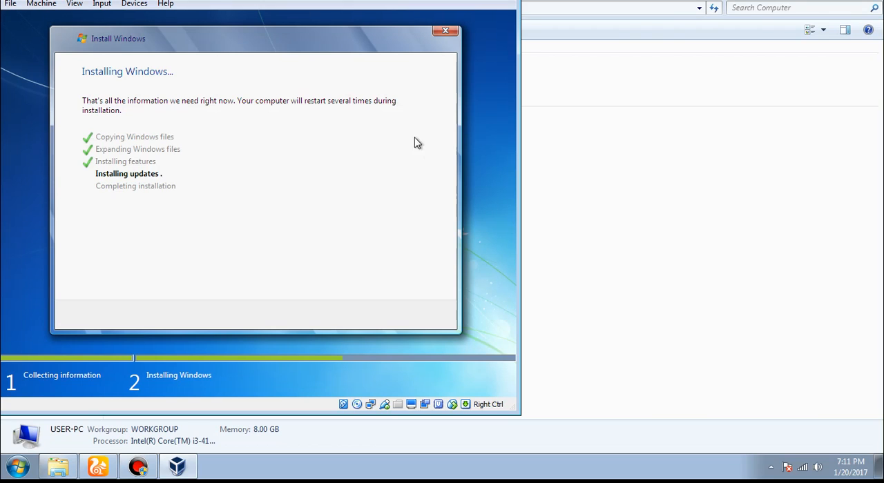
{"action": "left_click_drag", "start_coordinate": [309, 15], "coordinate": [483, 20]}
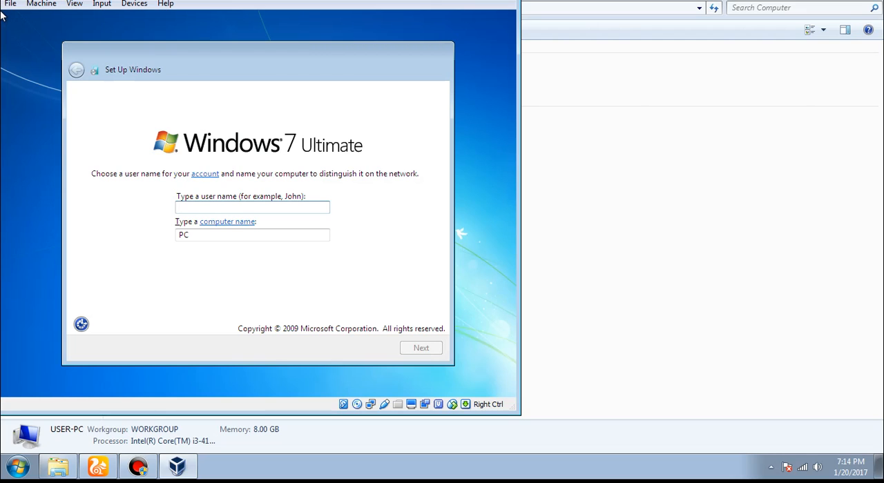
Step: Enter user as the account's user name and continue to the password page
{"action": "type", "text": "user"}
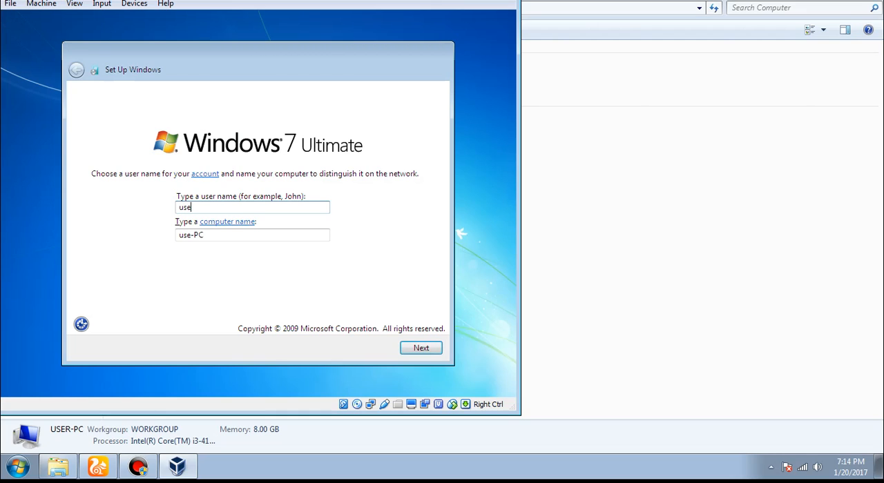
{"action": "left_click", "coordinate": [422, 348]}
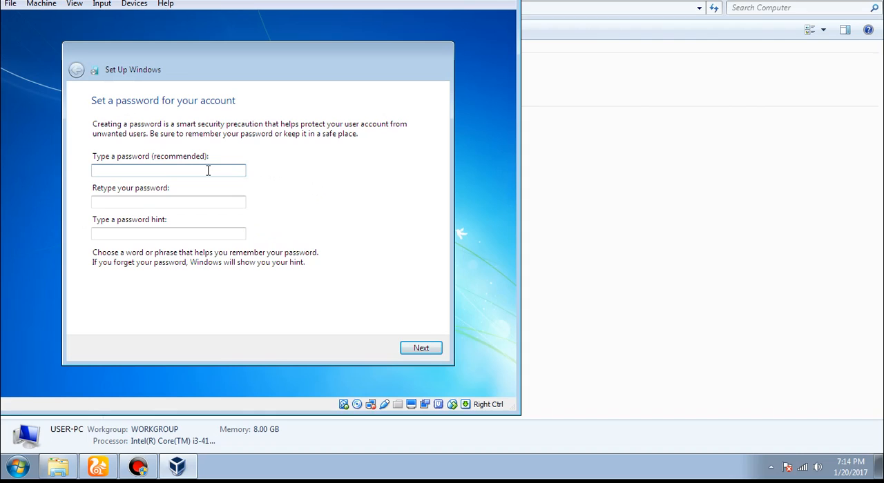
Step: Try to set an account password with the hint aaaaaaaaaa, and clear both password fields and the hint
{"action": "type", "text": "12"}
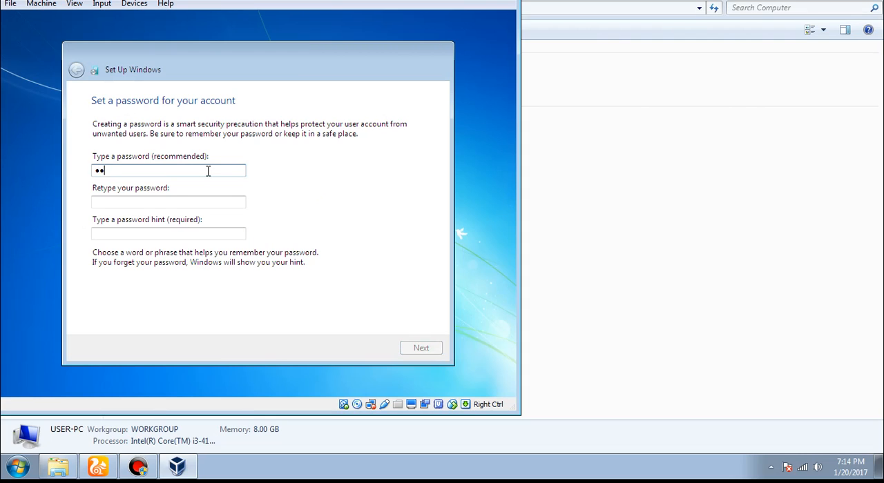
{"action": "type", "text": "3"}
{"action": "left_click", "coordinate": [207, 203]}
{"action": "type", "text": "12"}
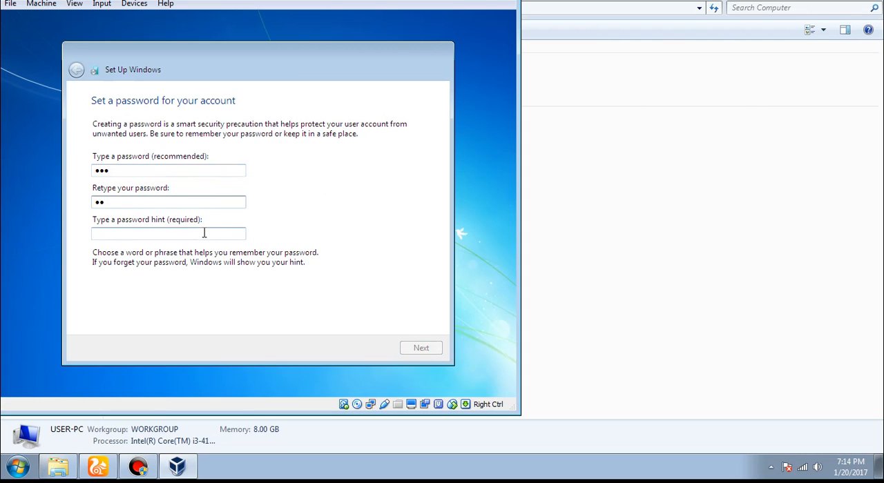
{"action": "type", "text": "3"}
{"action": "left_click", "coordinate": [205, 234]}
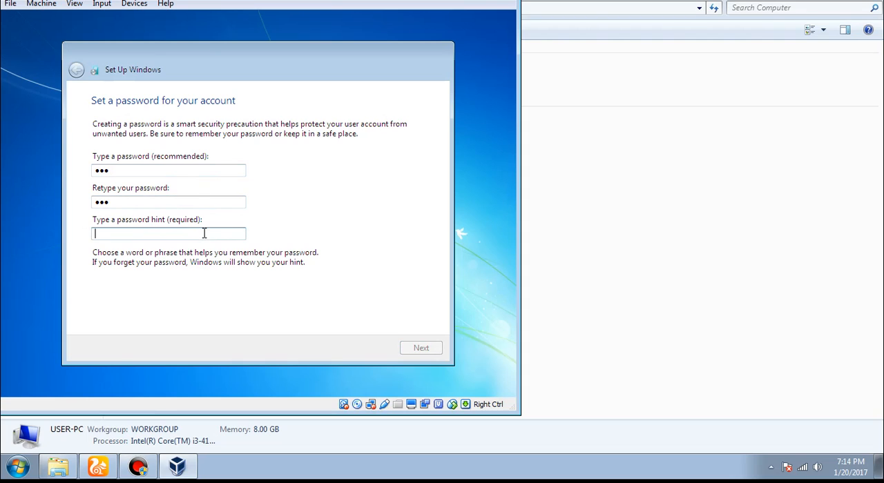
{"action": "type", "text": "aaaaaaaaaa"}
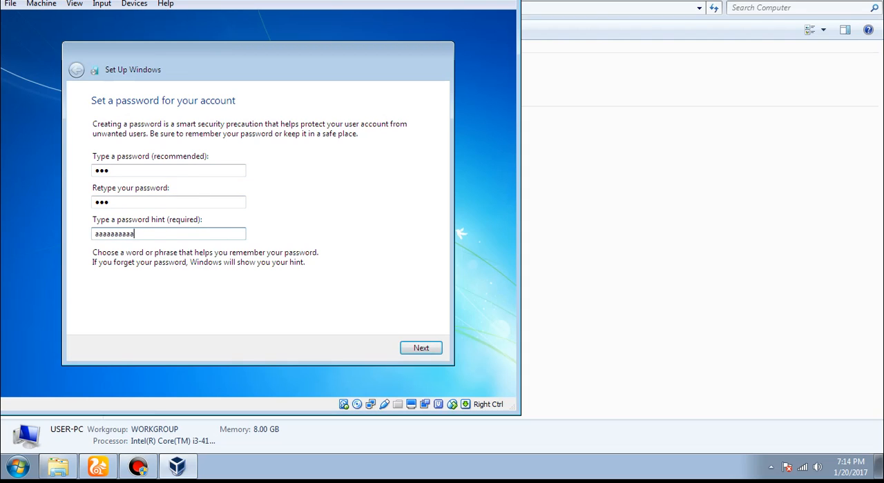
{"action": "key", "text": "BackSpace"}
{"action": "key", "text": "BackSpace"}
{"action": "key", "text": "BackSpace"}
{"action": "key", "text": "BackSpace"}
{"action": "key", "text": "BackSpace"}
{"action": "key", "text": "BackSpace"}
{"action": "key", "text": "BackSpace"}
{"action": "key", "text": "BackSpace"}
{"action": "key", "text": "BackSpace"}
{"action": "key", "text": "BackSpace"}
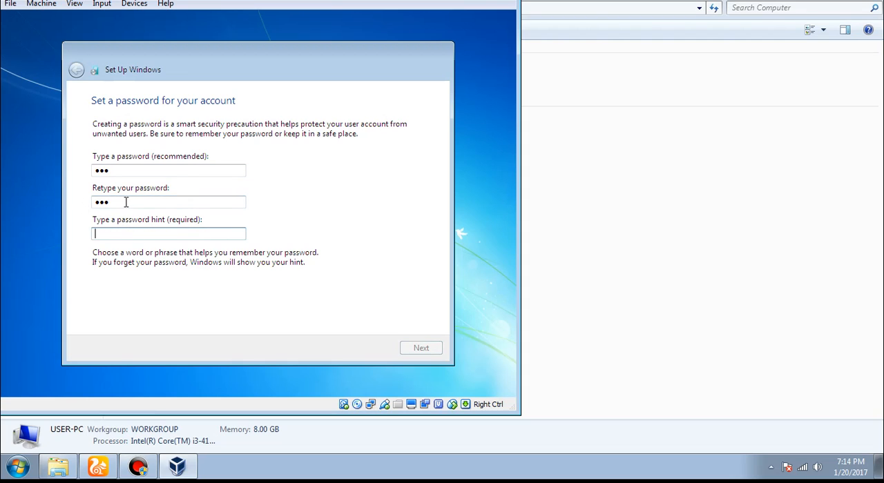
{"action": "left_click", "coordinate": [126, 202]}
{"action": "key", "text": "BackSpace"}
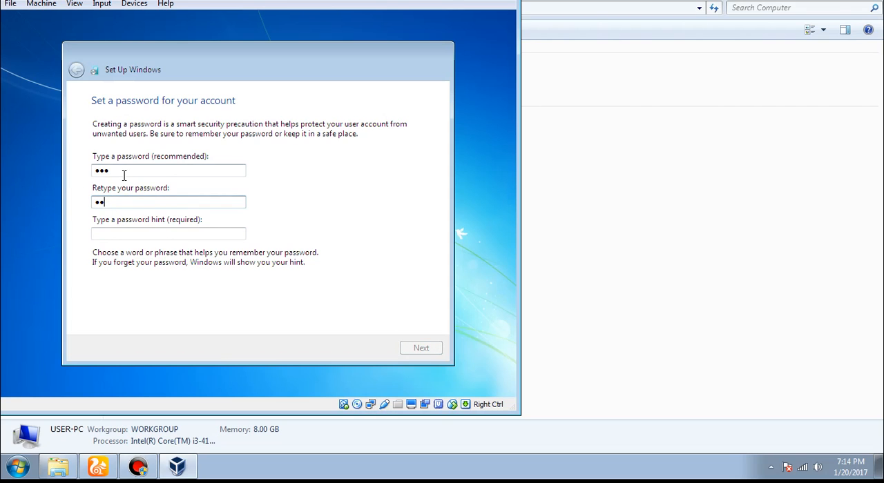
{"action": "key", "text": "BackSpace"}
{"action": "key", "text": "BackSpace"}
{"action": "double_click", "coordinate": [124, 173]}
{"action": "key", "text": "BackSpace"}
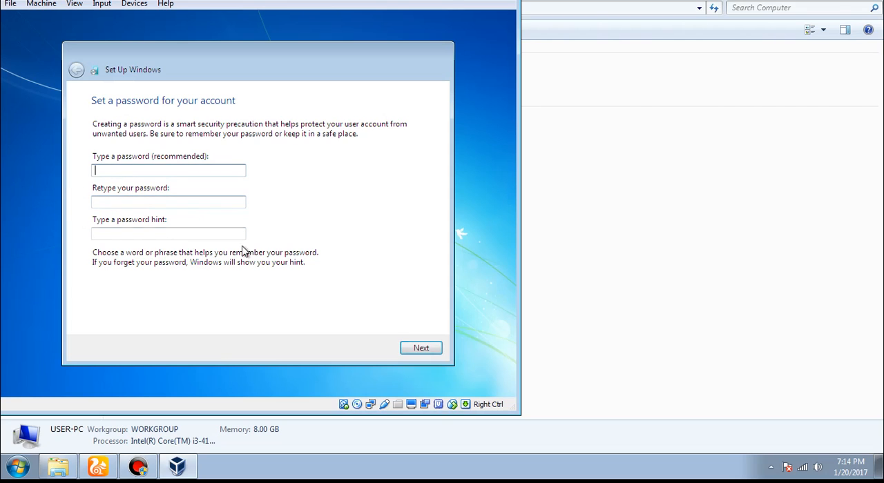
Step: Skip the account password and product key with automatic activation turned off, and choose Ask me later for Windows protection
{"action": "left_click", "coordinate": [423, 350]}
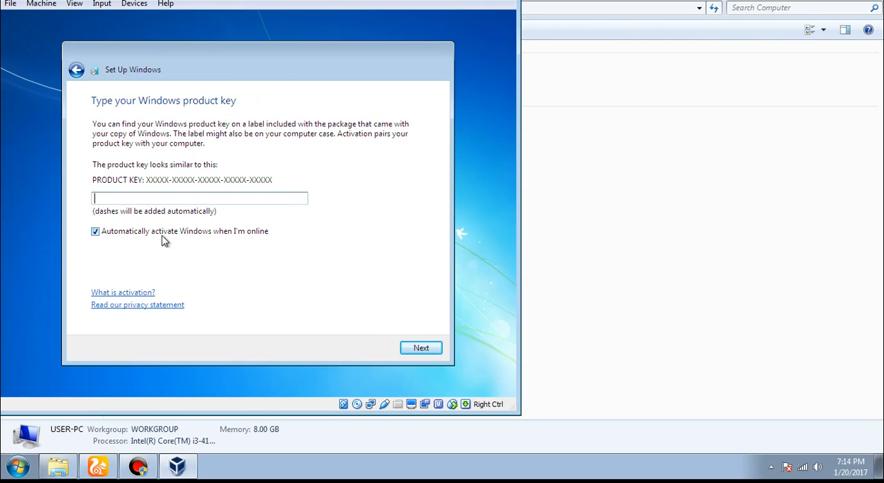
{"action": "left_click", "coordinate": [117, 236]}
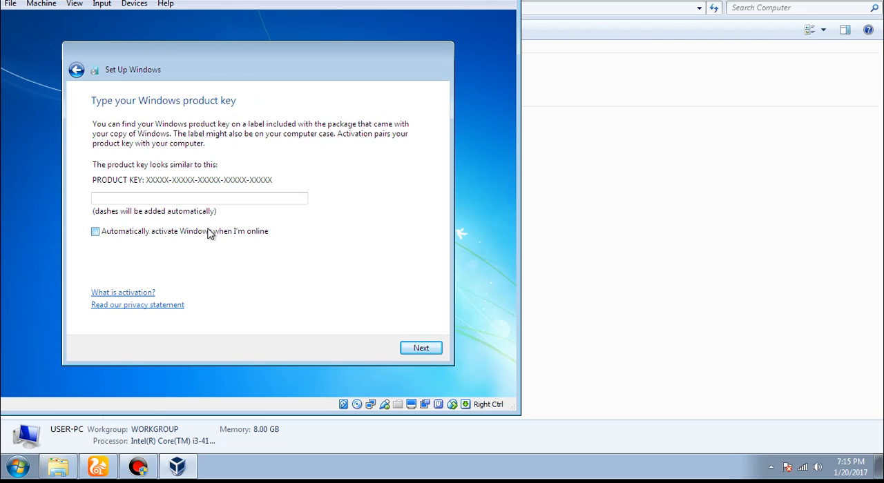
{"action": "left_click", "coordinate": [421, 349]}
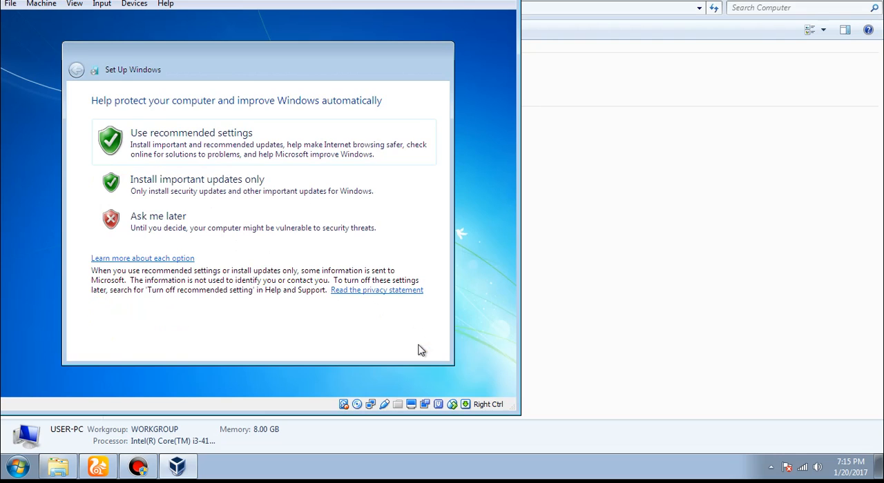
{"action": "left_click", "coordinate": [291, 234]}
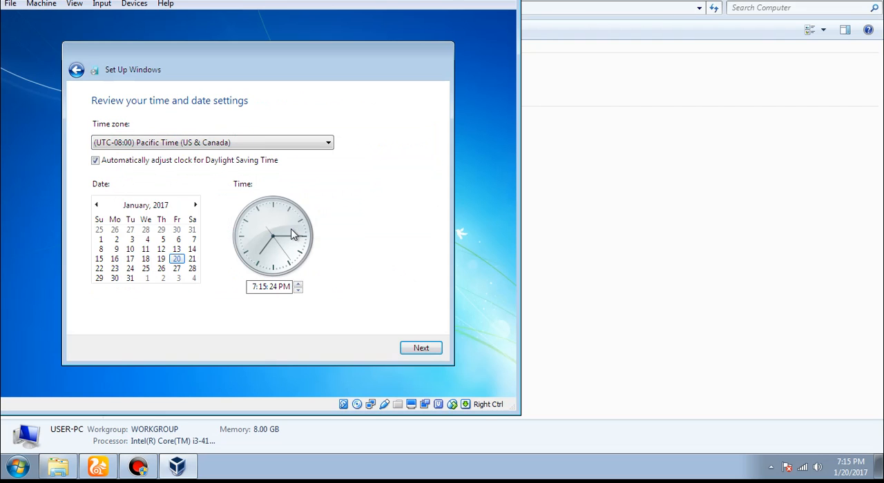
Step: Set the time zone to (UTC+07:00) Bangkok, Hanoi, Jakarta and select Public network as the computer's current location
{"action": "left_click", "coordinate": [280, 145]}
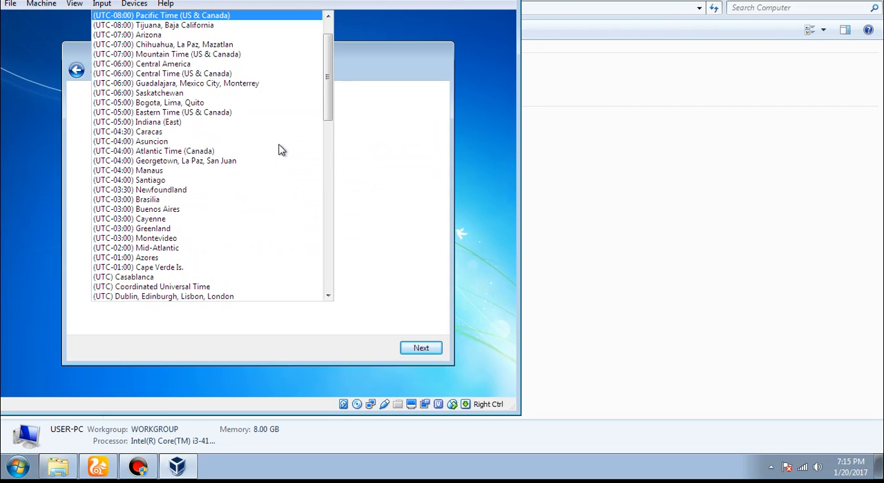
{"action": "key", "text": "Down"}
{"action": "key", "text": "Down"}
{"action": "key", "text": "Down"}
{"action": "key", "text": "Down"}
{"action": "key", "text": "Down"}
{"action": "key", "text": "Down"}
{"action": "key", "text": "Down"}
{"action": "key", "text": "Down"}
{"action": "key", "text": "Down"}
{"action": "key", "text": "Down"}
{"action": "key", "text": "Down"}
{"action": "key", "text": "Down"}
{"action": "key", "text": "Down"}
{"action": "key", "text": "Down"}
{"action": "key", "text": "Down"}
{"action": "key", "text": "Down"}
{"action": "key", "text": "Down"}
{"action": "key", "text": "Down"}
{"action": "key", "text": "Down"}
{"action": "key", "text": "Down"}
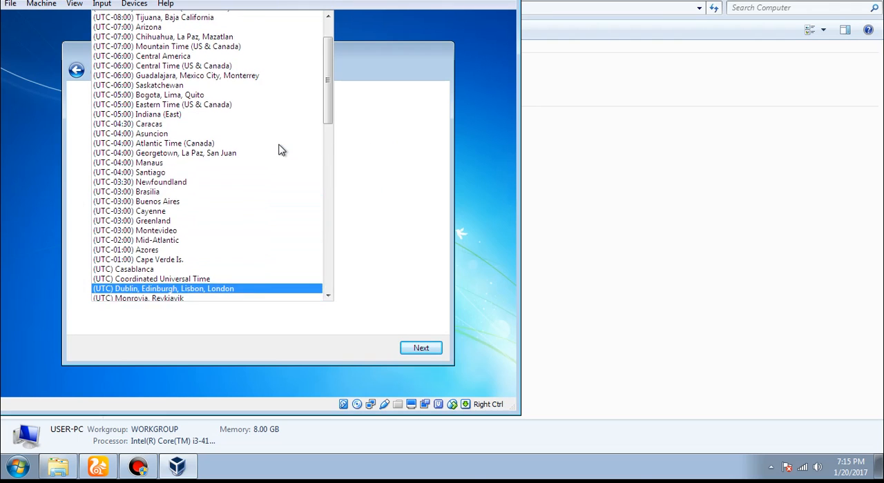
{"action": "key", "text": "Down"}
{"action": "key", "text": "Down"}
{"action": "key", "text": "Down"}
{"action": "key", "text": "Down"}
{"action": "key", "text": "Down"}
{"action": "key", "text": "Down"}
{"action": "key", "text": "Down"}
{"action": "key", "text": "Down"}
{"action": "key", "text": "Down"}
{"action": "key", "text": "Down"}
{"action": "key", "text": "Down"}
{"action": "key", "text": "Down"}
{"action": "key", "text": "Down"}
{"action": "key", "text": "Down"}
{"action": "key", "text": "Down"}
{"action": "key", "text": "Down"}
{"action": "key", "text": "Down"}
{"action": "key", "text": "Down"}
{"action": "key", "text": "Down"}
{"action": "key", "text": "Down"}
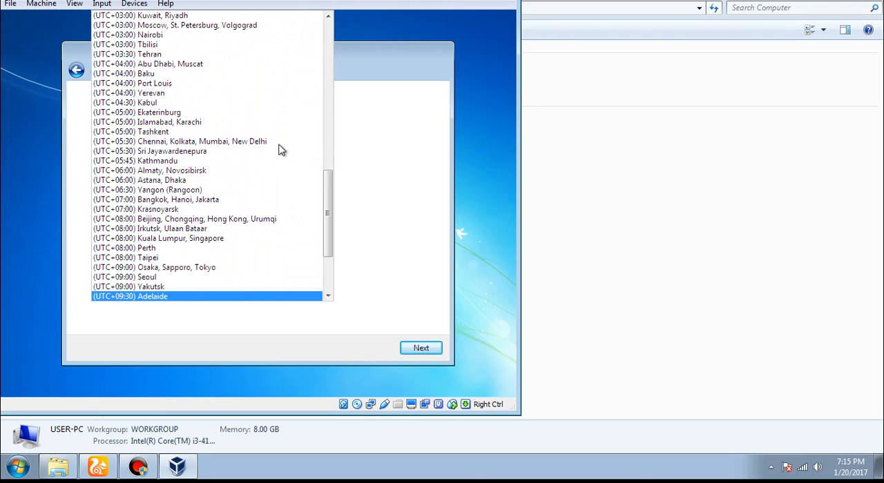
{"action": "key", "text": "Up"}
{"action": "key", "text": "Up"}
{"action": "key", "text": "Up"}
{"action": "key", "text": "Up"}
{"action": "key", "text": "Up"}
{"action": "key", "text": "Up"}
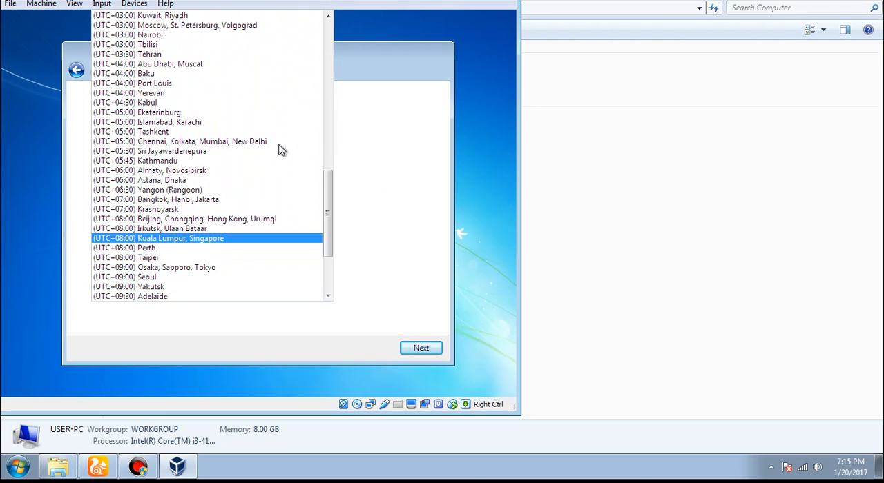
{"action": "key", "text": "Up"}
{"action": "key", "text": "Up"}
{"action": "key", "text": "Up"}
{"action": "key", "text": "Up"}
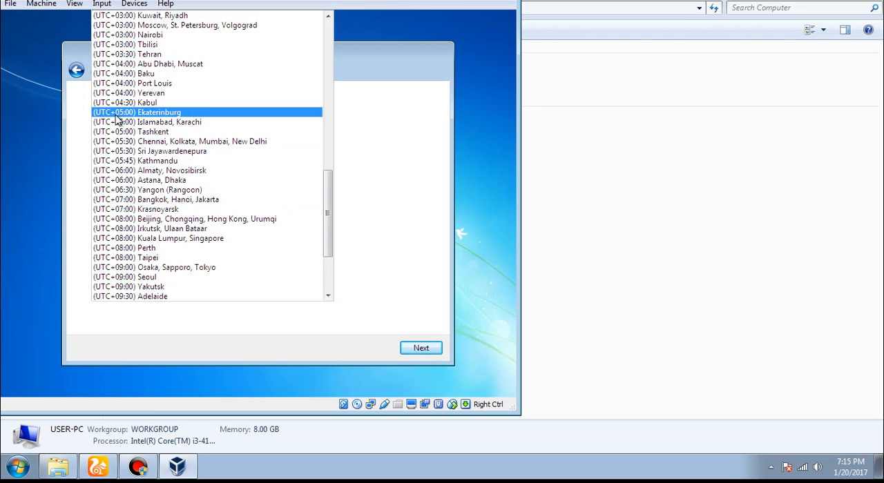
{"action": "left_click", "coordinate": [169, 200]}
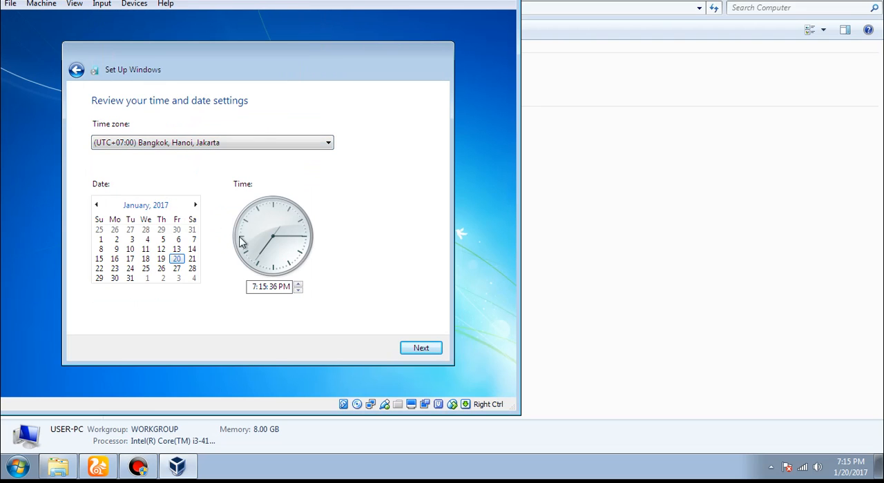
{"action": "left_click", "coordinate": [419, 350]}
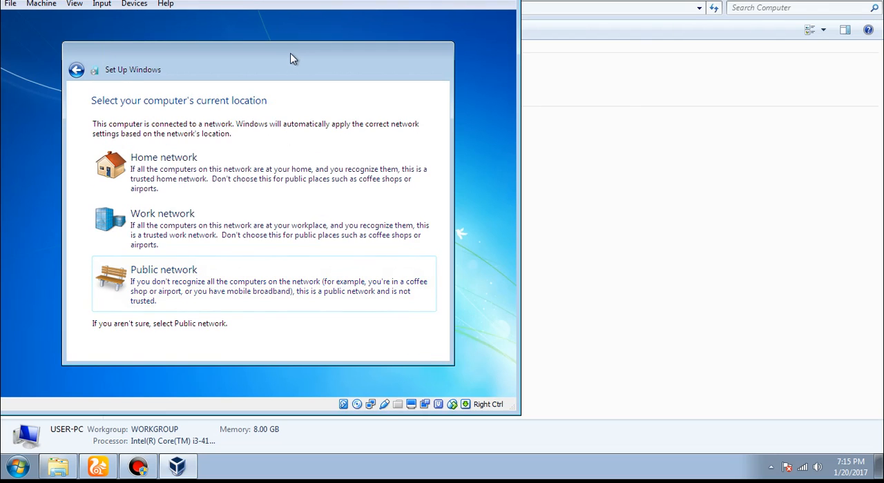
{"action": "left_click", "coordinate": [285, 288]}
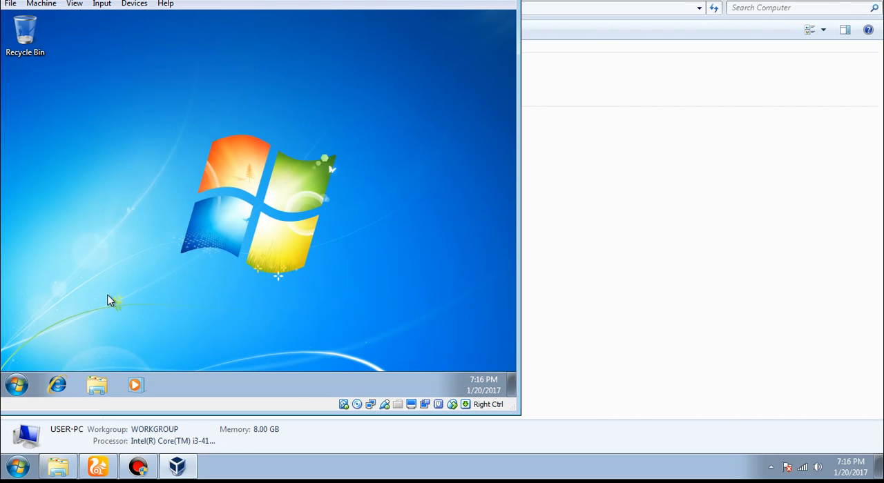
Step: Unpin Internet Explorer from the virtual machine's taskbar
{"action": "right_click", "coordinate": [67, 384]}
{"action": "left_click", "coordinate": [69, 360]}
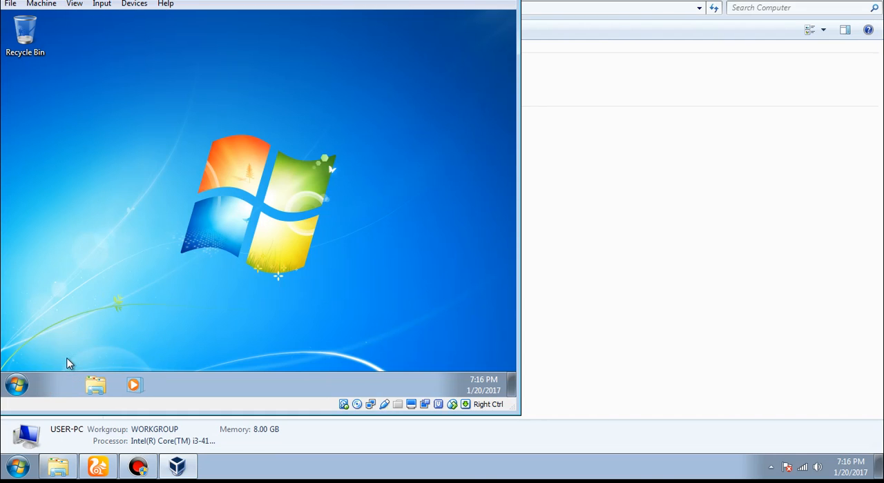
Step: Examine the properties of Local Disk (C:) in the virtual machine and return to its Computer window
{"action": "left_click", "coordinate": [56, 386]}
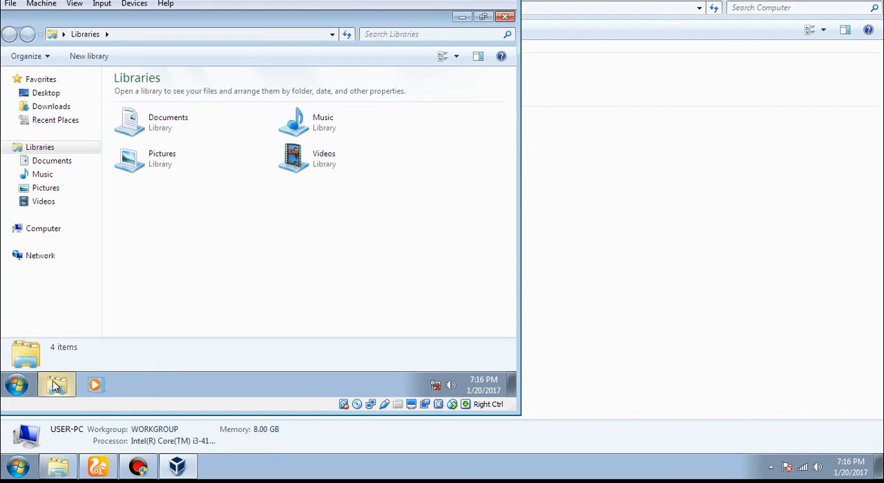
{"action": "left_click", "coordinate": [43, 229]}
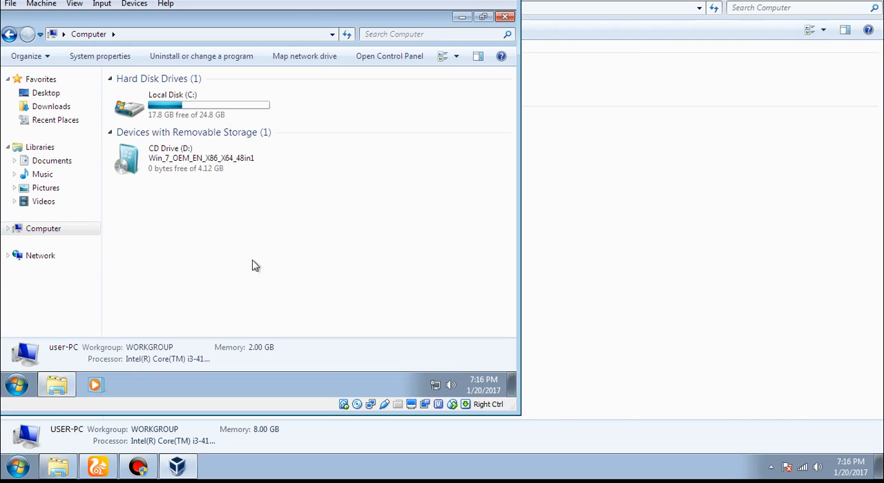
{"action": "left_click", "coordinate": [250, 111]}
{"action": "right_click", "coordinate": [189, 109]}
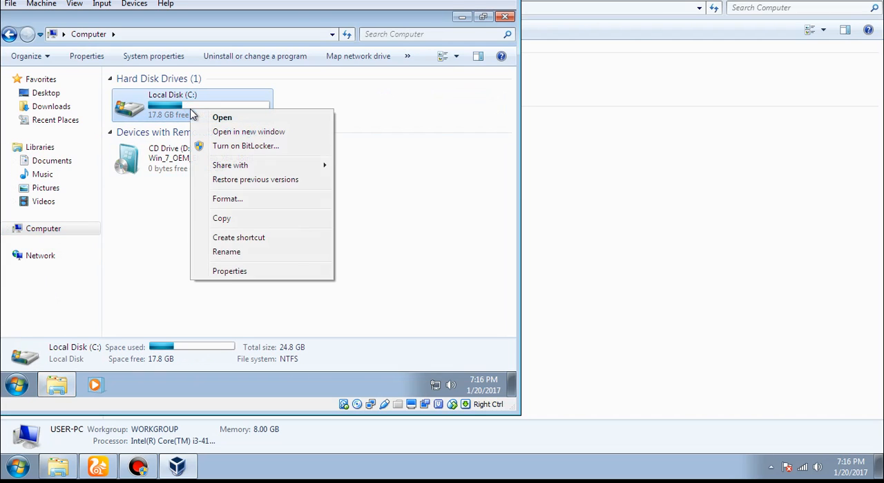
{"action": "left_click", "coordinate": [229, 272]}
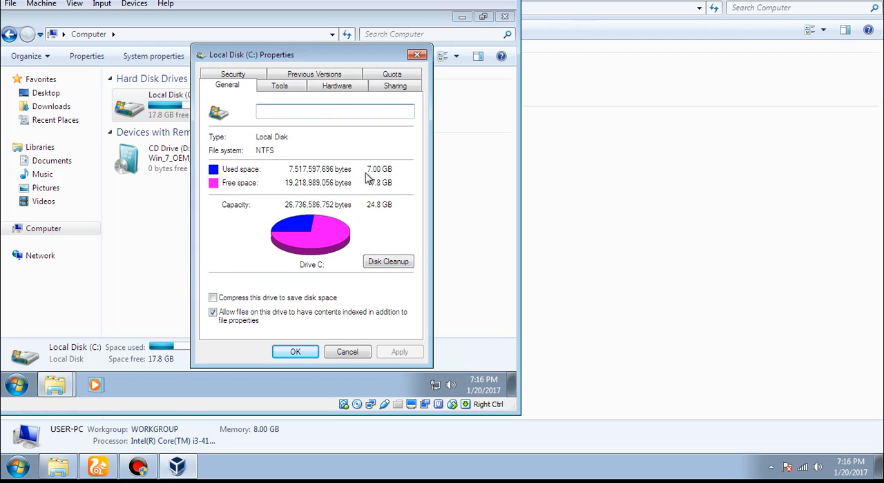
{"action": "left_click", "coordinate": [28, 388]}
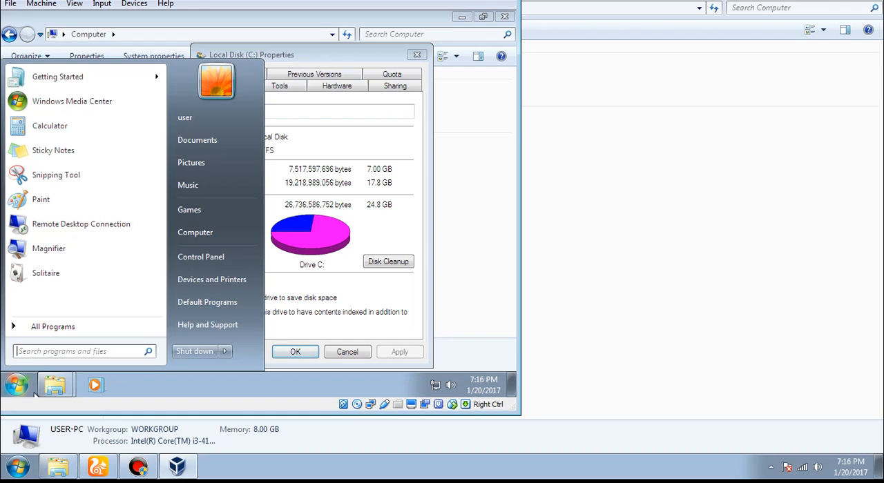
{"action": "left_click", "coordinate": [217, 236]}
Step: Set Windows Update to never check for updates, disallow all users from installing updates, and close Control Panel
{"action": "key", "text": "super"}
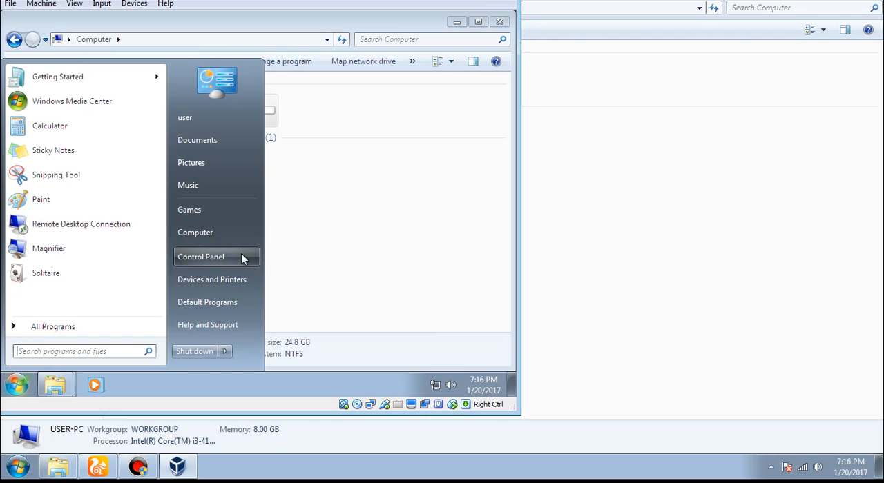
{"action": "left_click", "coordinate": [241, 256]}
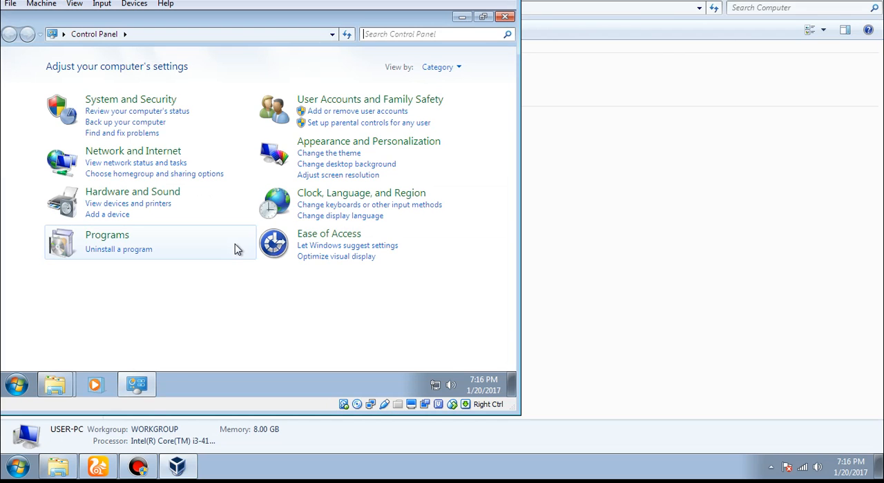
{"action": "left_click", "coordinate": [228, 117]}
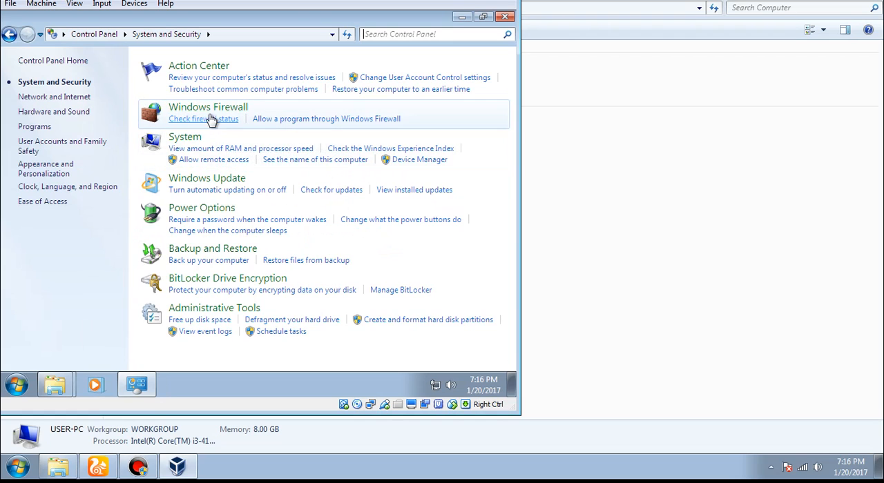
{"action": "left_click", "coordinate": [220, 190]}
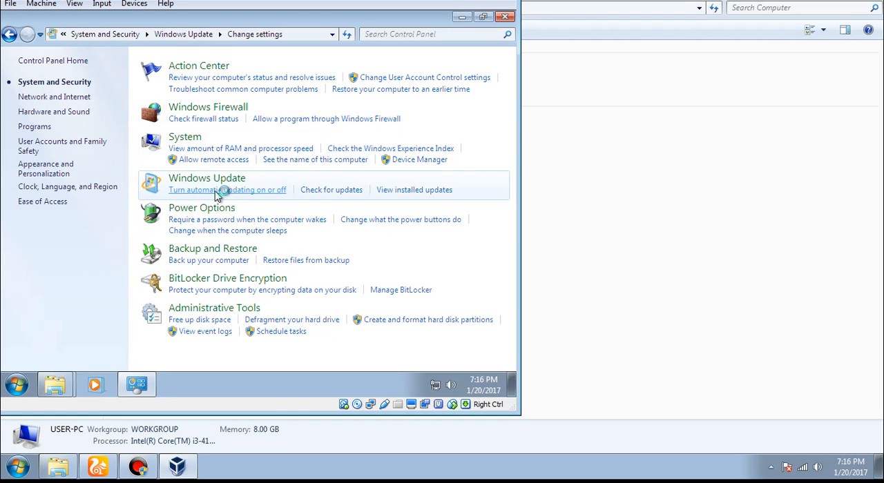
{"action": "left_click", "coordinate": [223, 159]}
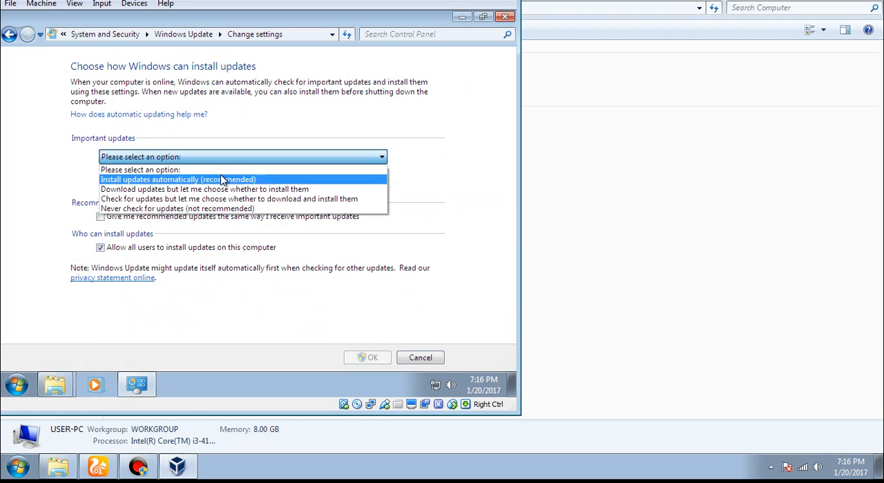
{"action": "left_click", "coordinate": [225, 207]}
{"action": "left_click", "coordinate": [159, 249]}
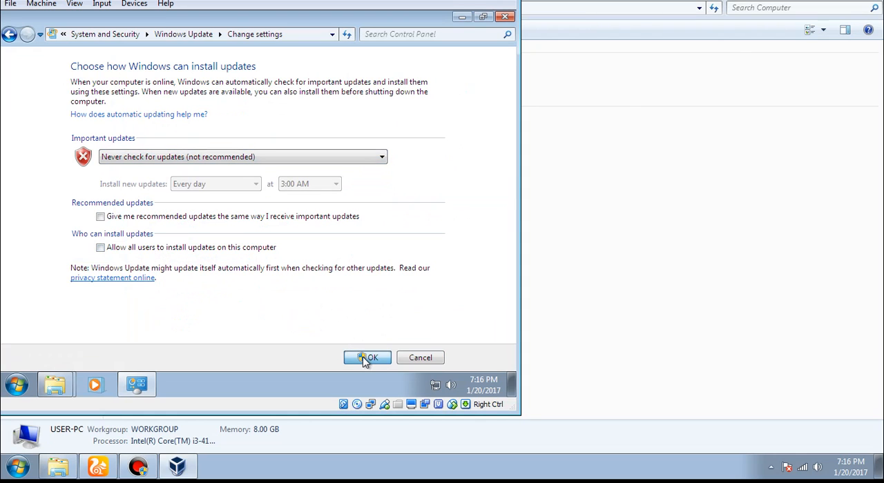
{"action": "left_click", "coordinate": [366, 358]}
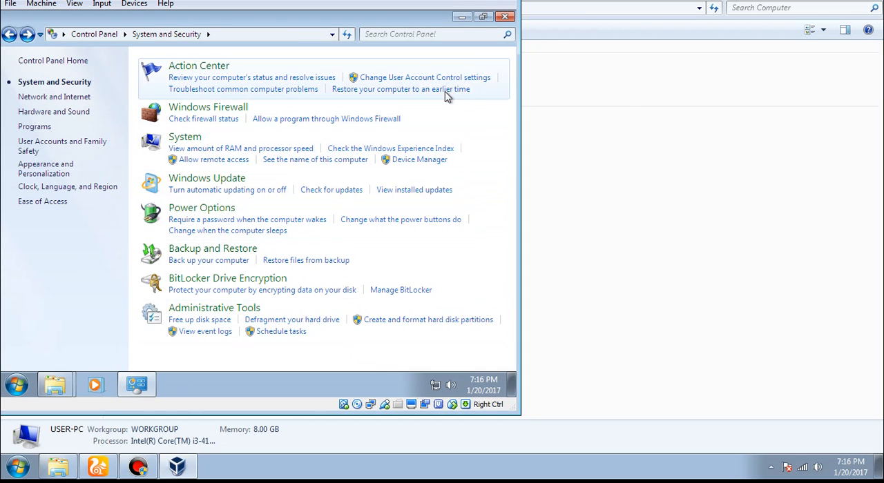
{"action": "left_click", "coordinate": [504, 16]}
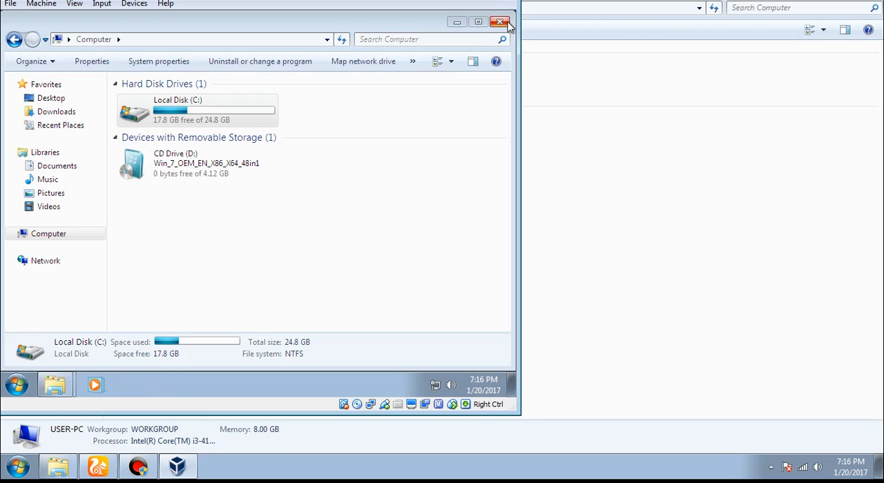
{"action": "left_click", "coordinate": [380, 208]}
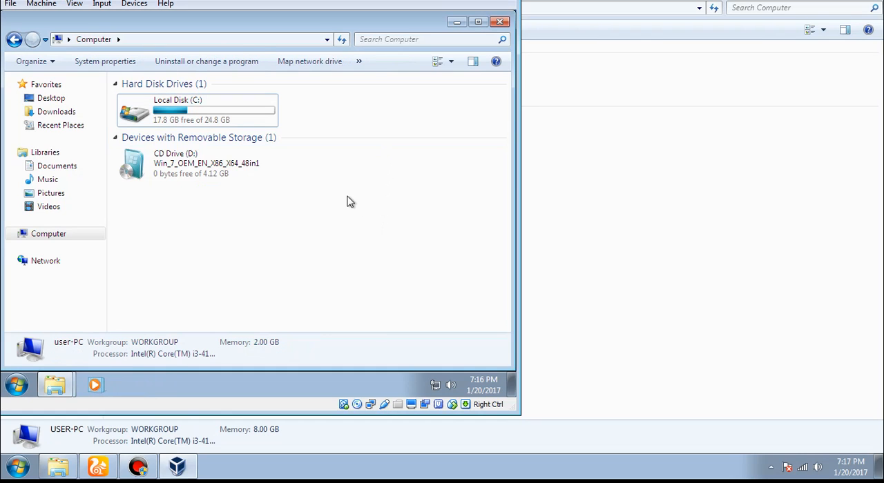
Step: Check the list of installed programs in the virtual machine and close the Programs and Features window
{"action": "left_click", "coordinate": [198, 64]}
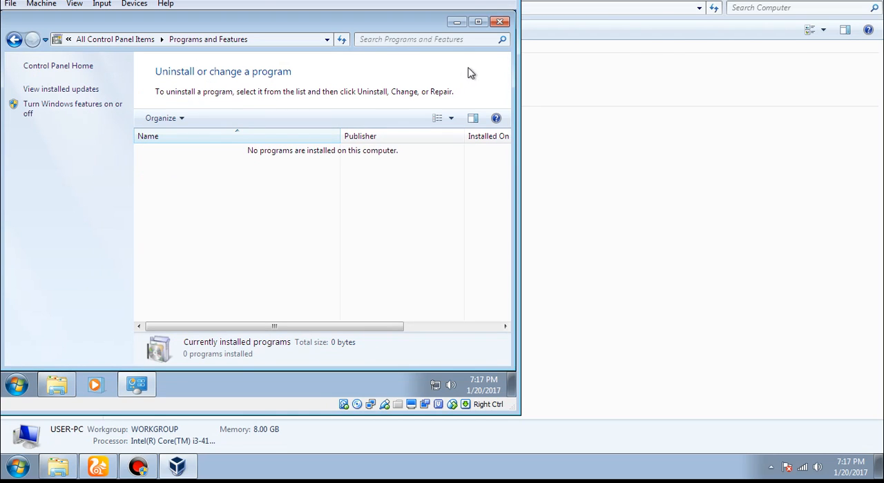
{"action": "left_click", "coordinate": [500, 25]}
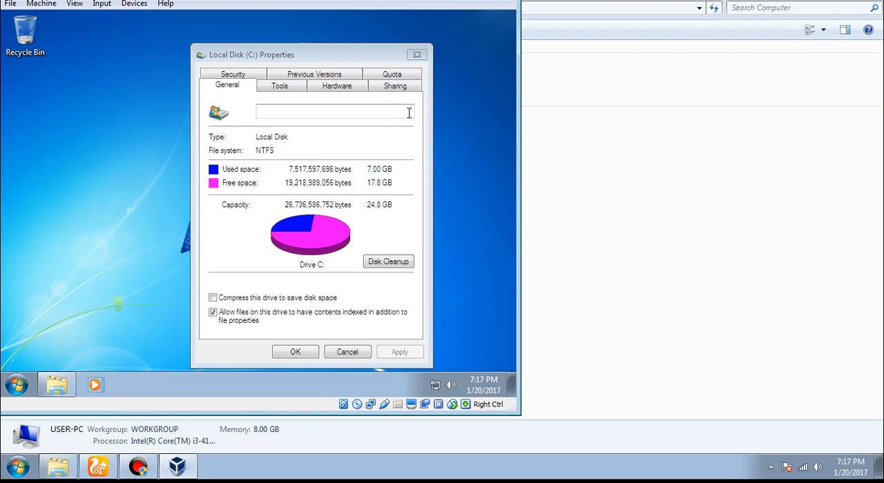
Step: Close the Local Disk (C:) Properties dialog and refresh the virtual machine's desktop
{"action": "left_click", "coordinate": [418, 55]}
{"action": "right_click", "coordinate": [300, 115]}
{"action": "left_click", "coordinate": [330, 147]}
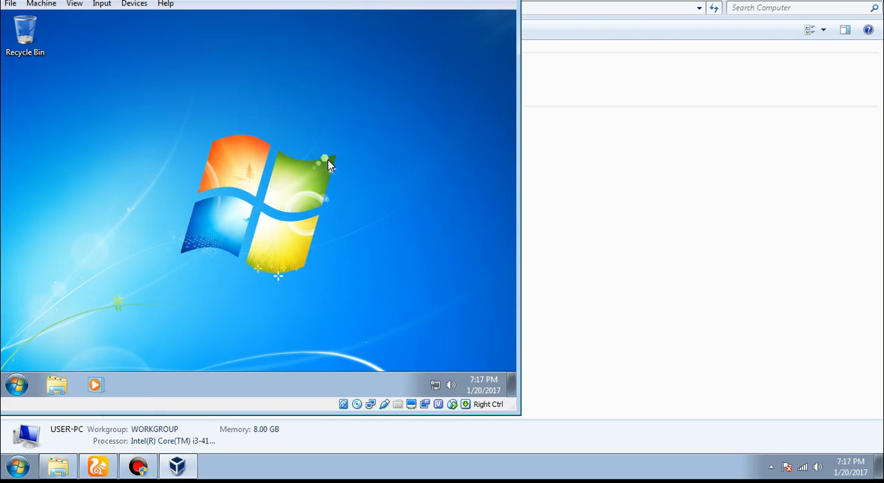
{"action": "left_click", "coordinate": [15, 386]}
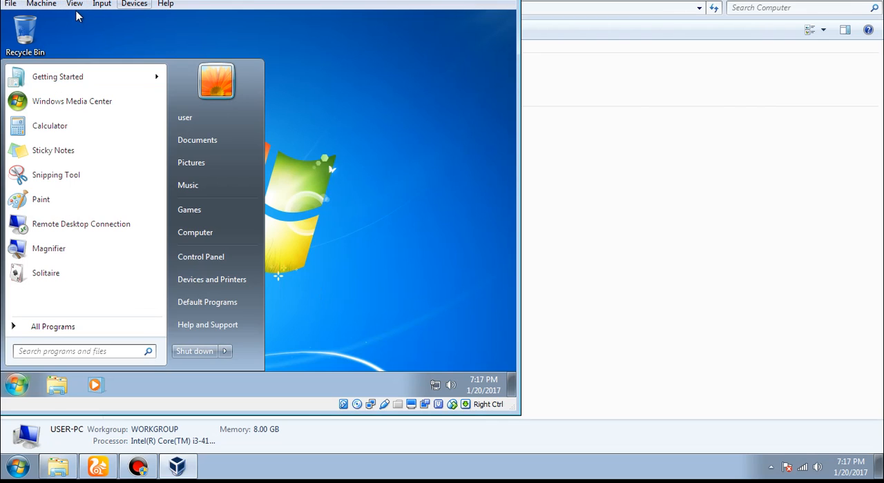
{"action": "key", "text": "Left"}
{"action": "key", "text": "Down"}
{"action": "key", "text": "Right"}
{"action": "key", "text": "Down"}
{"action": "key", "text": "Down"}
{"action": "key", "text": "Down"}
{"action": "key", "text": "Down"}
{"action": "key", "text": "Down"}
{"action": "key", "text": "Down"}
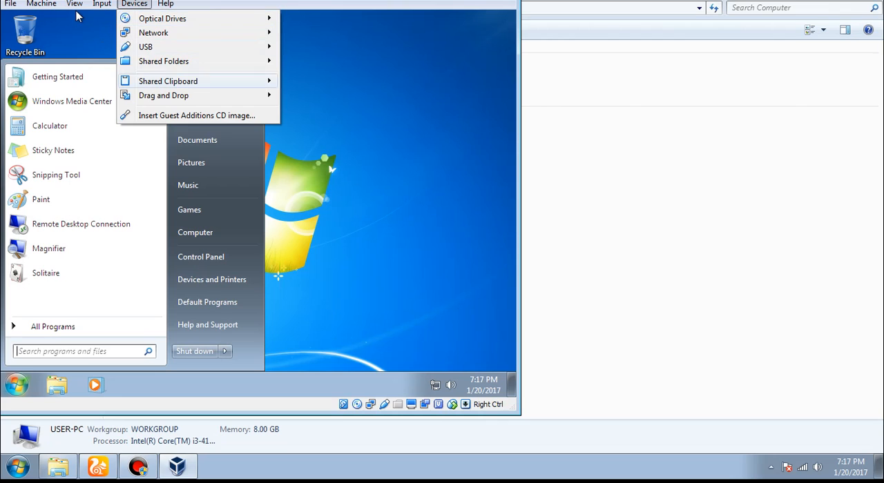
{"action": "left_click", "coordinate": [450, 179]}
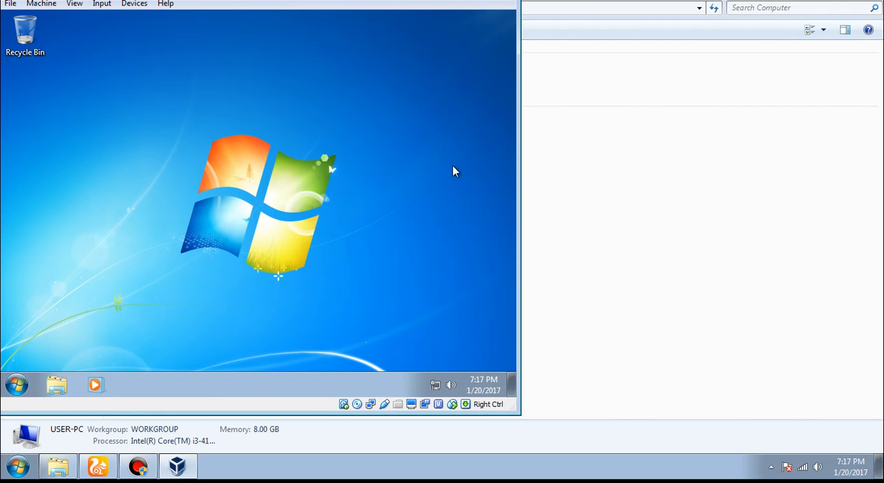
Step: Unpin Windows Media Player from the virtual machine's taskbar
{"action": "right_click", "coordinate": [97, 390]}
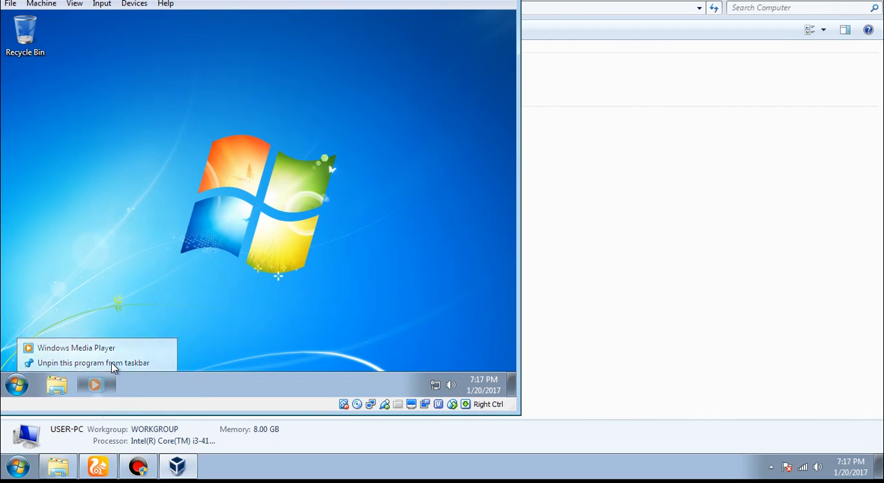
{"action": "left_click", "coordinate": [104, 362]}
Step: Examine the folders on Local Disk (C:) in the virtual machine and close the Explorer window
{"action": "left_click", "coordinate": [59, 389]}
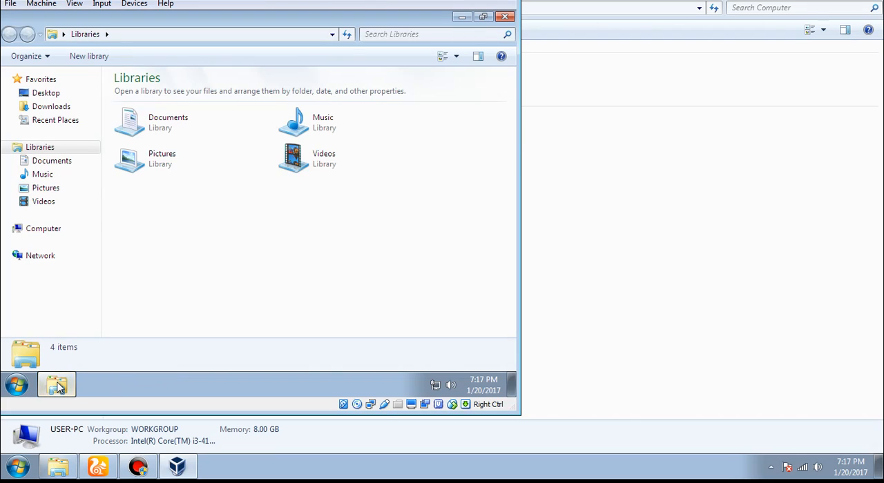
{"action": "left_click", "coordinate": [64, 232]}
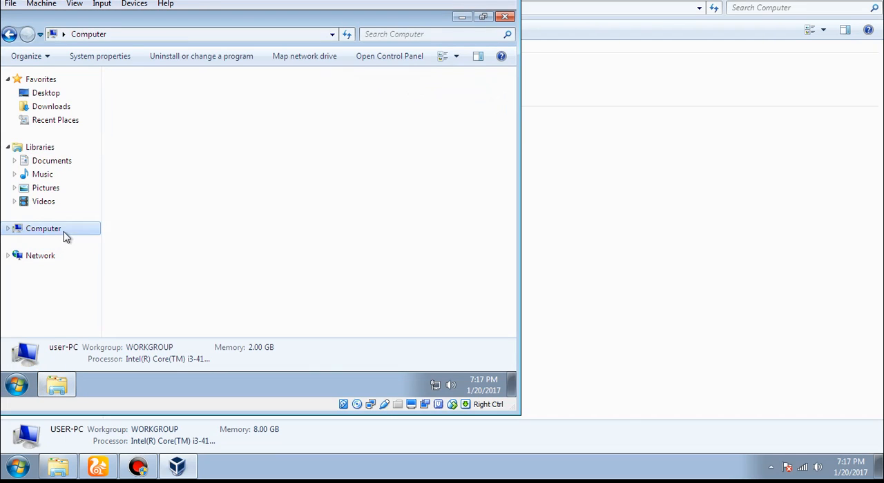
{"action": "double_click", "coordinate": [253, 105]}
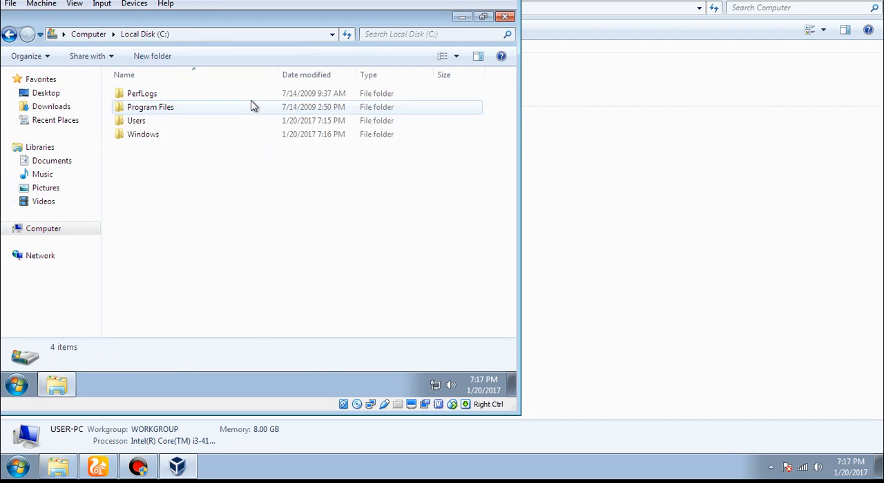
{"action": "left_click", "coordinate": [507, 17]}
Step: Shut down Windows 7 in the virtual machine
{"action": "left_click", "coordinate": [16, 385]}
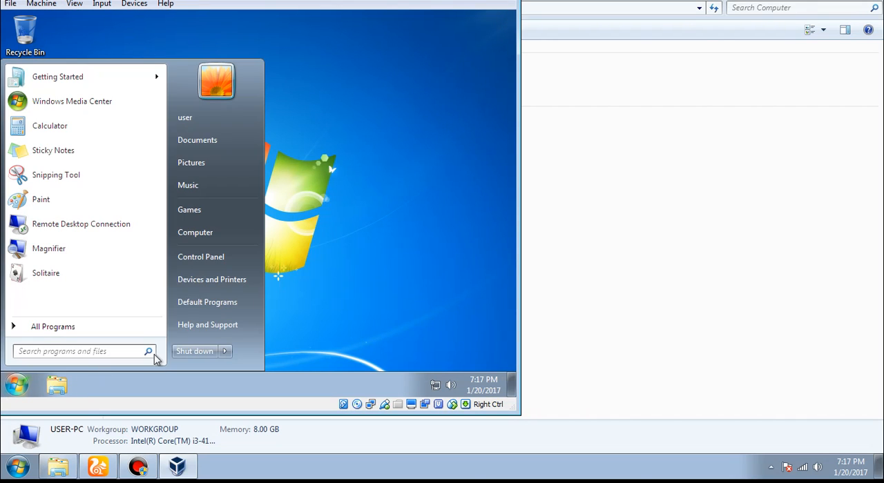
{"action": "left_click", "coordinate": [195, 351]}
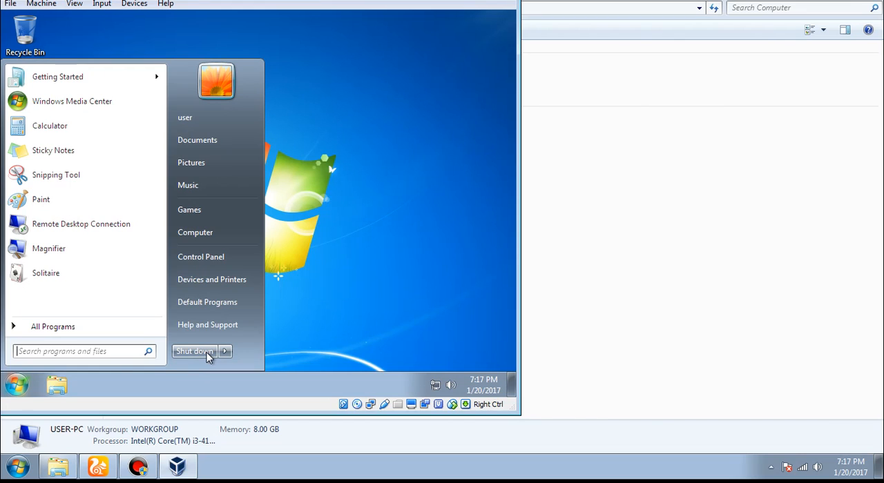